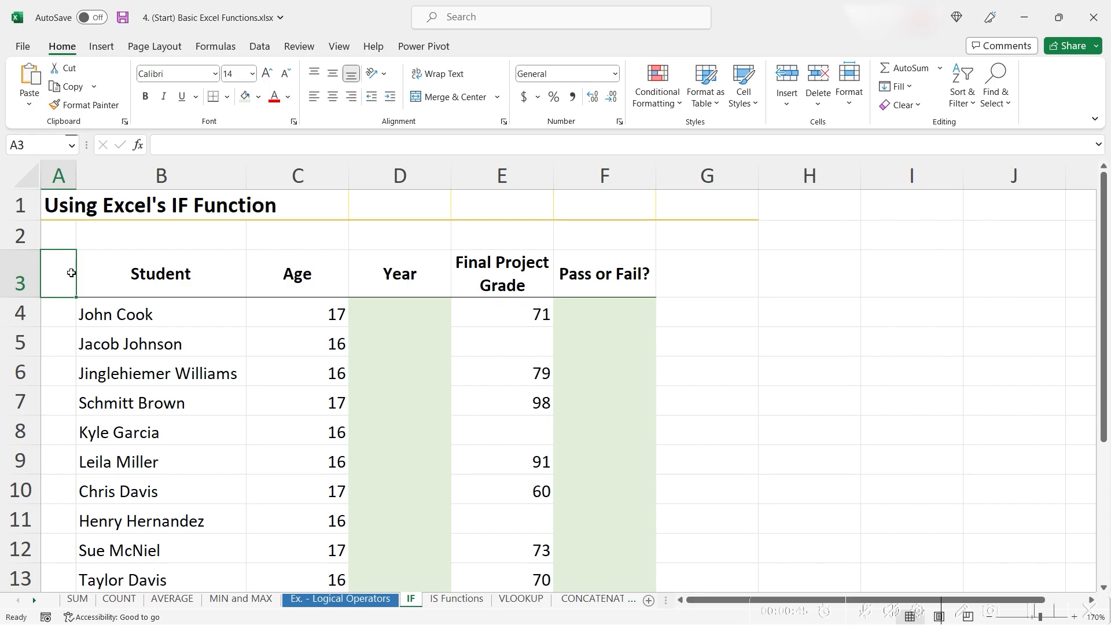
left_click(809, 313)
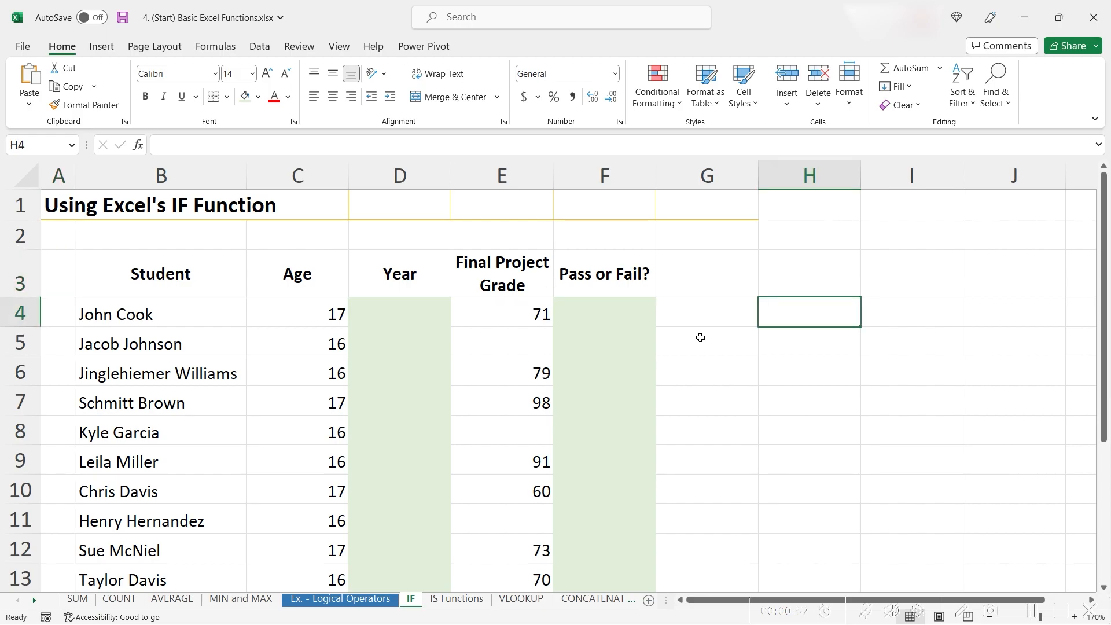
type("=if(")
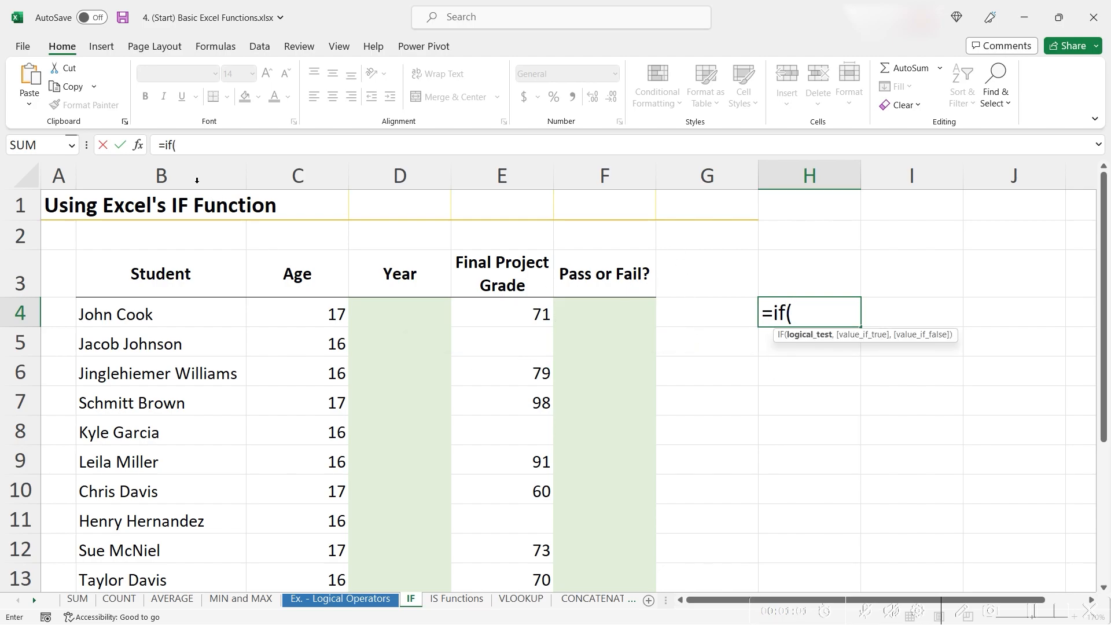
left_click(139, 145)
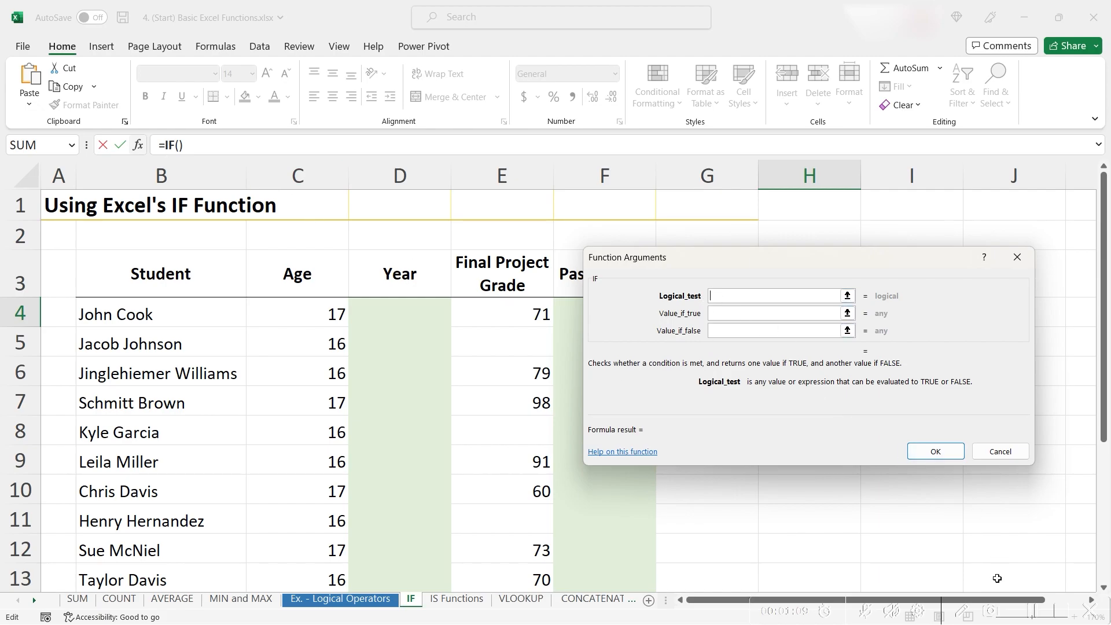
left_click(963, 614)
mouse_move(645, 277)
left_mouse_down()
mouse_move(806, 310)
mouse_move(928, 306)
left_mouse_up()
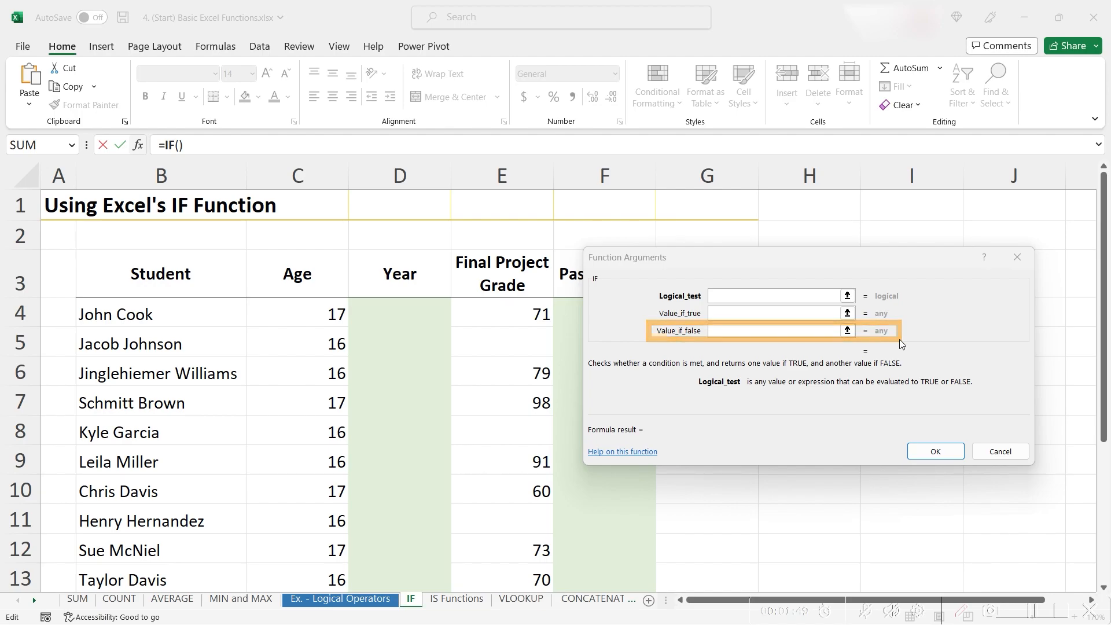
left_click(999, 452)
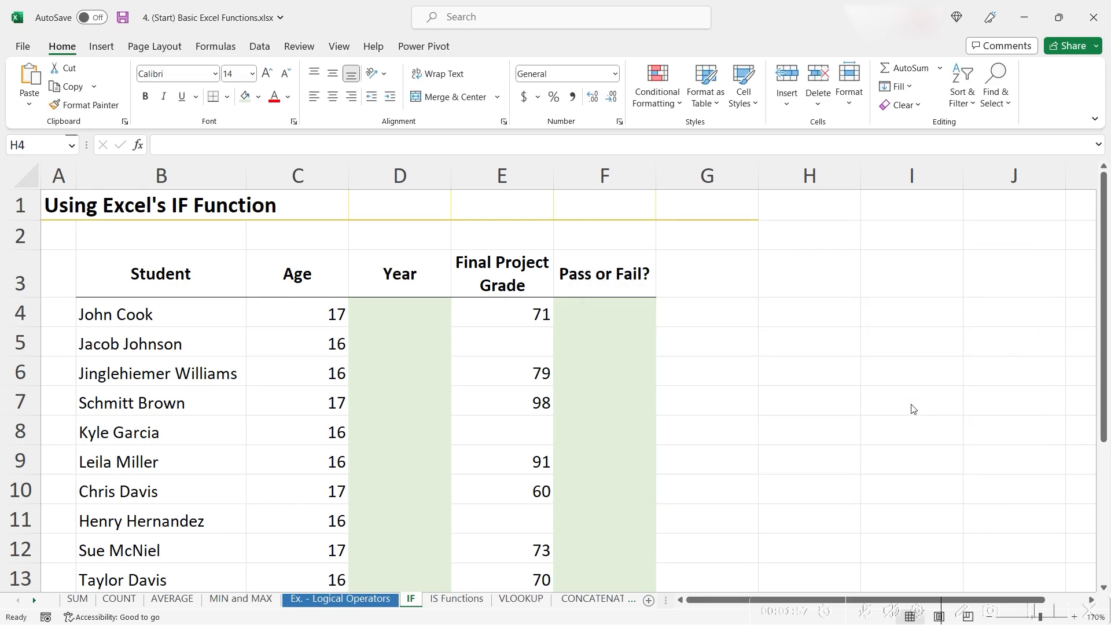
left_click(192, 288)
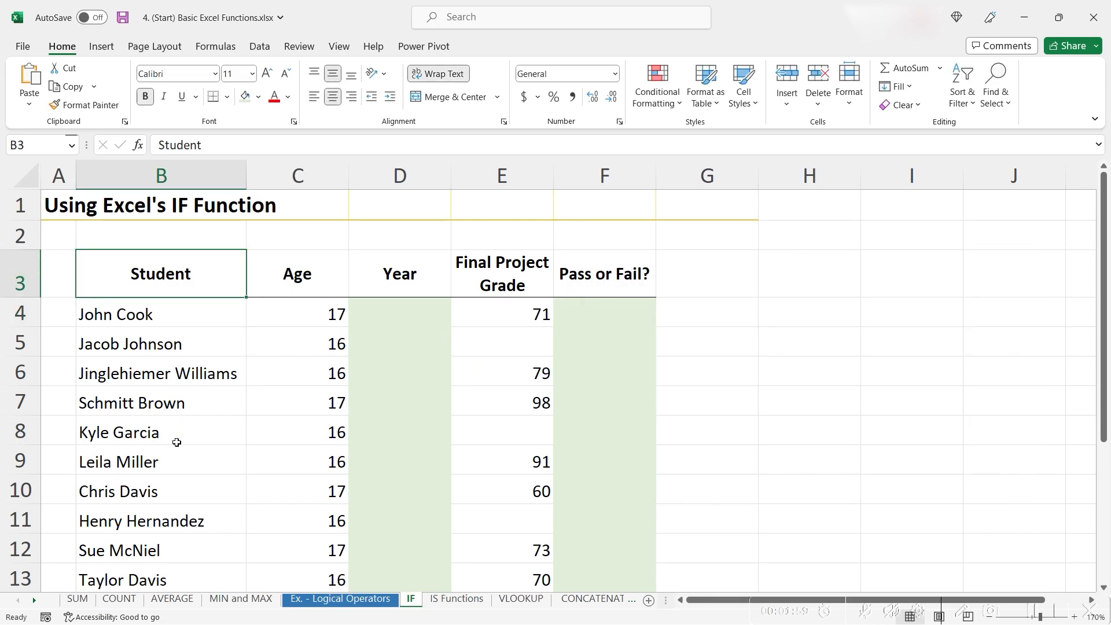
left_click(168, 526, "shift")
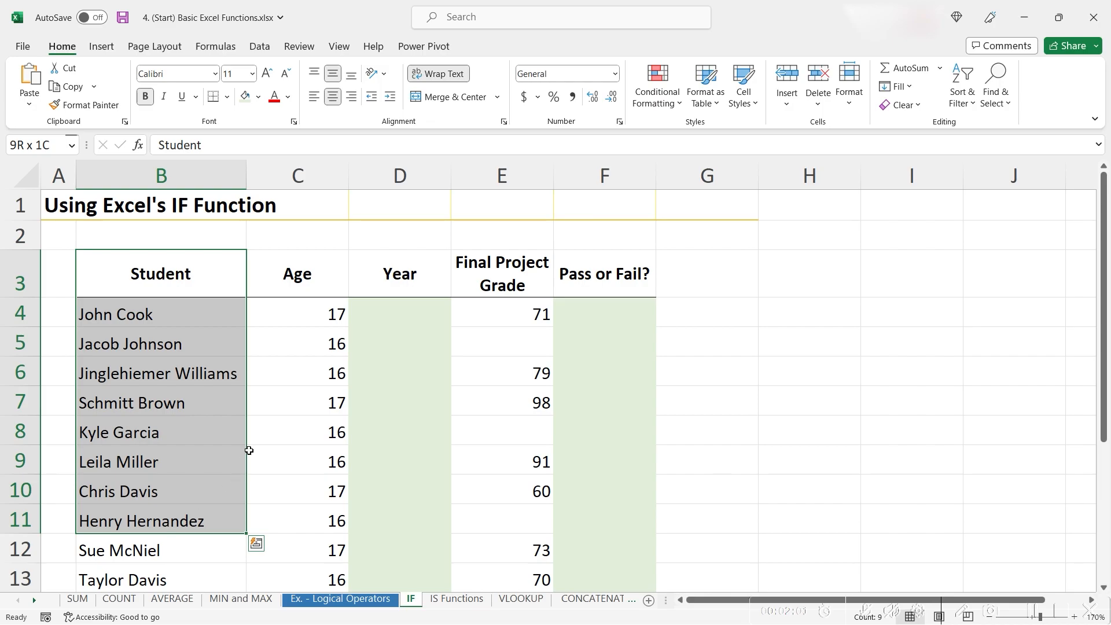
left_click(323, 287)
left_click(453, 254)
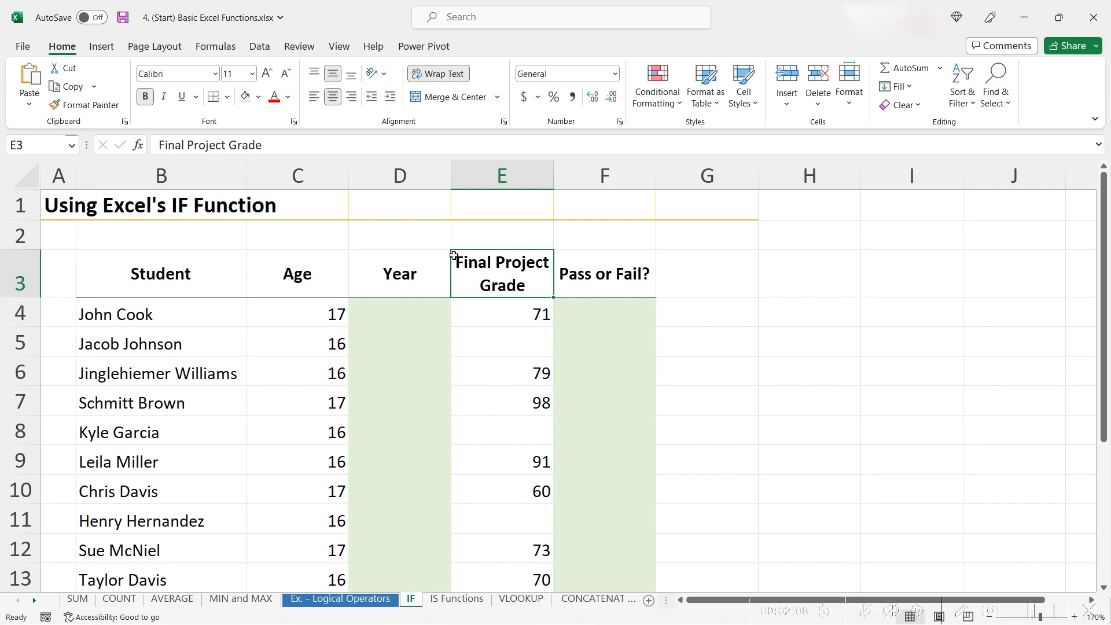
left_click(406, 272)
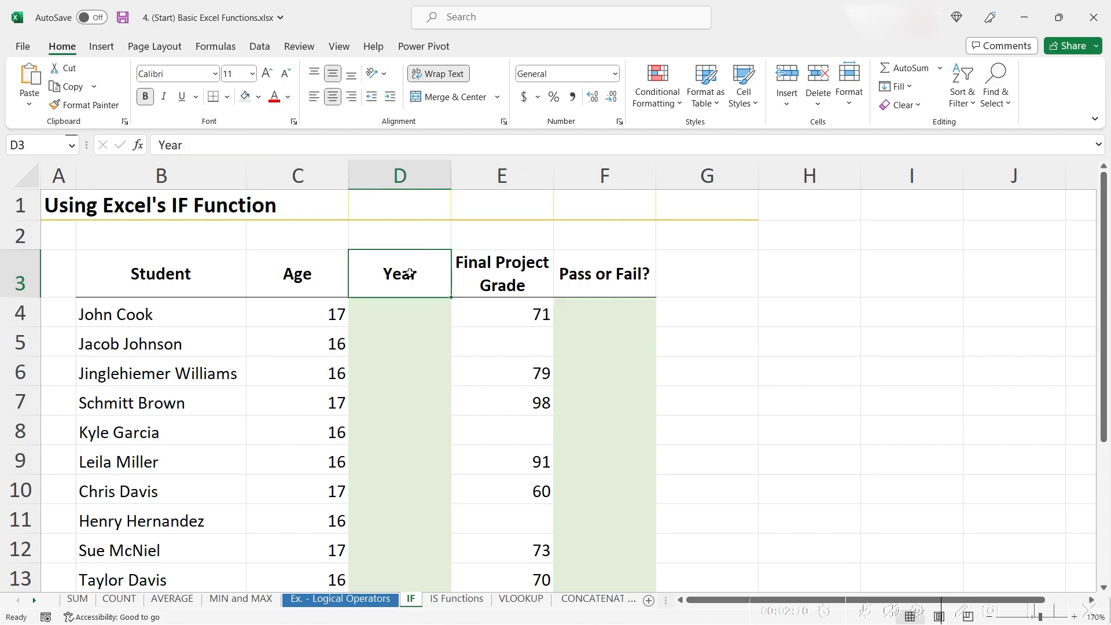
left_click(389, 317)
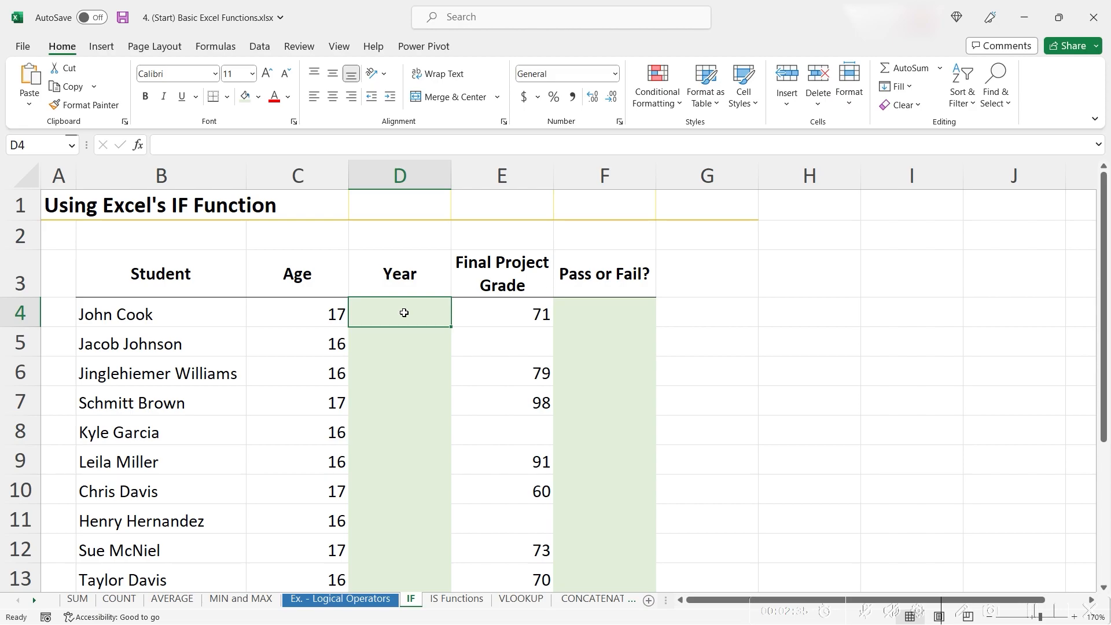
type("=if")
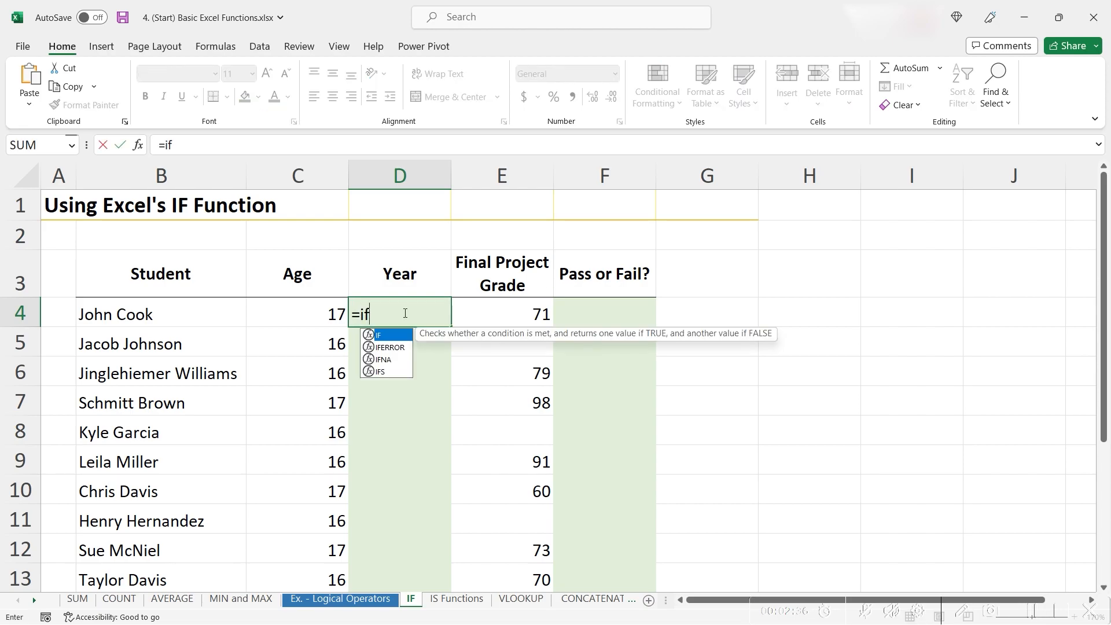
type("(")
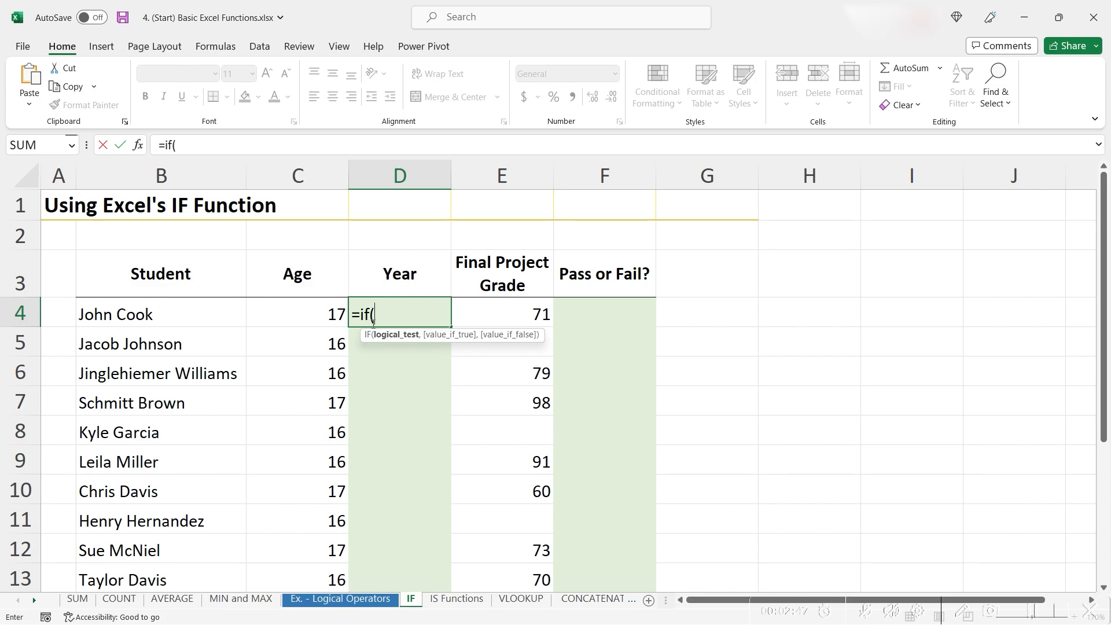
left_click(295, 312)
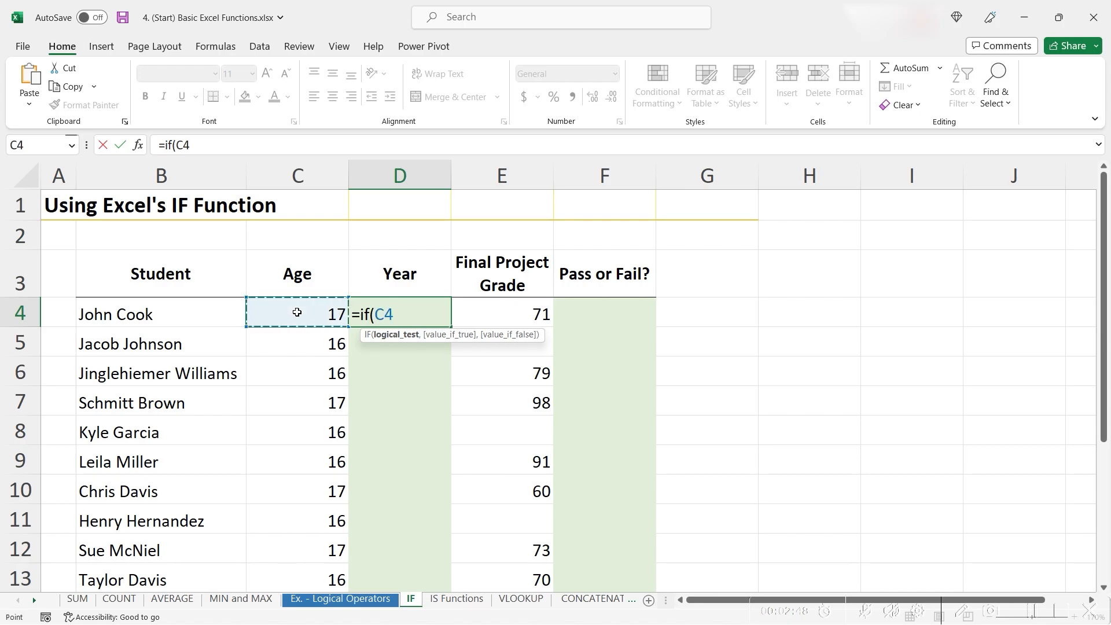
type("=17")
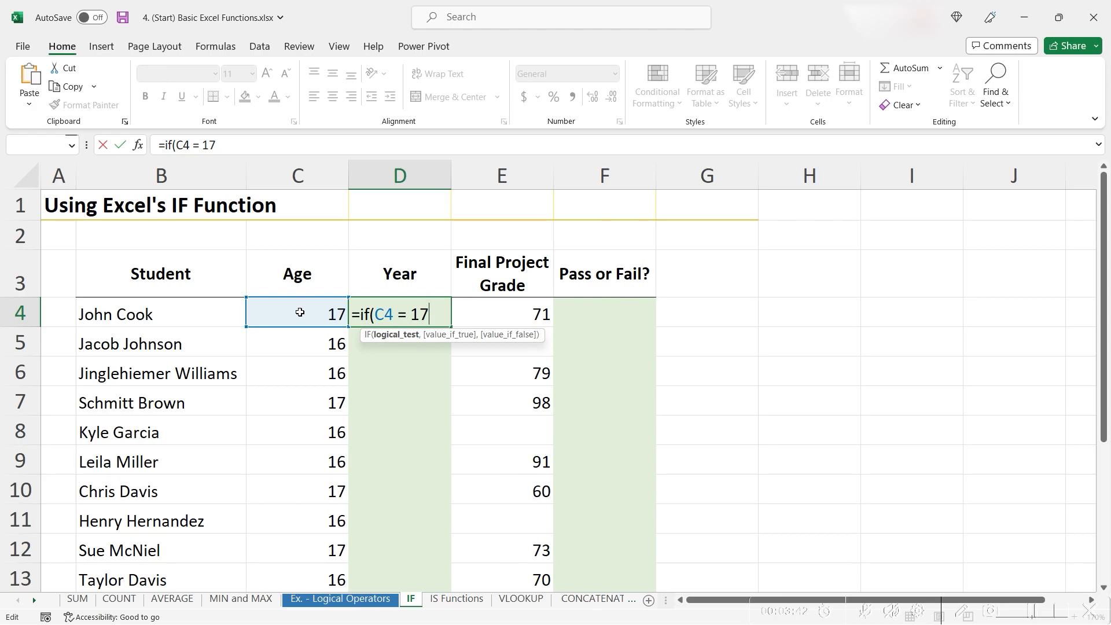
type(", \"")
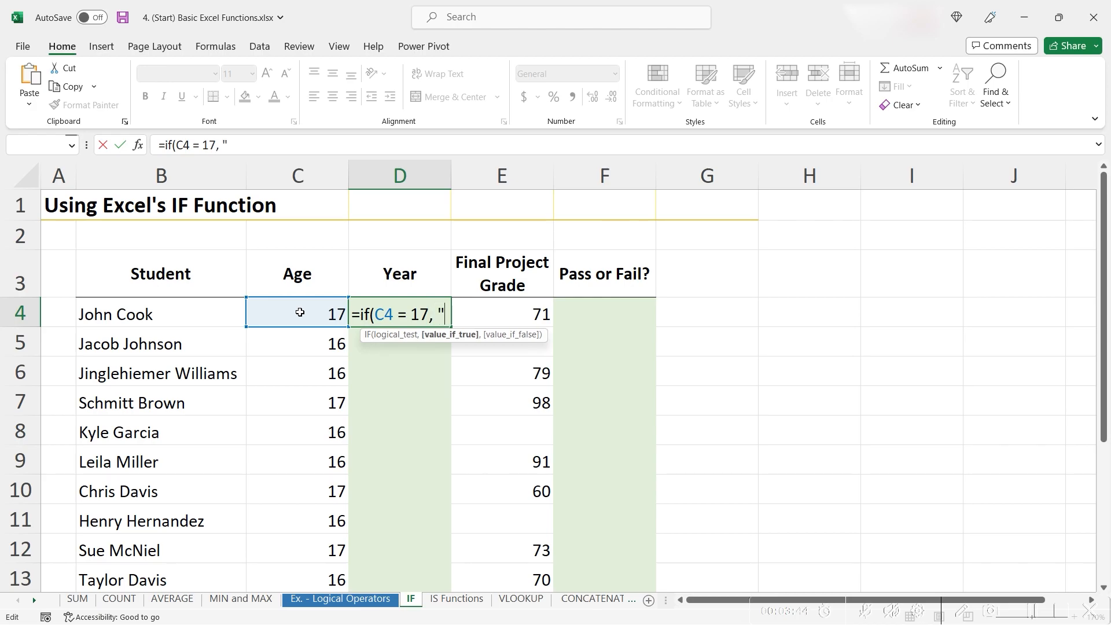
type("12")
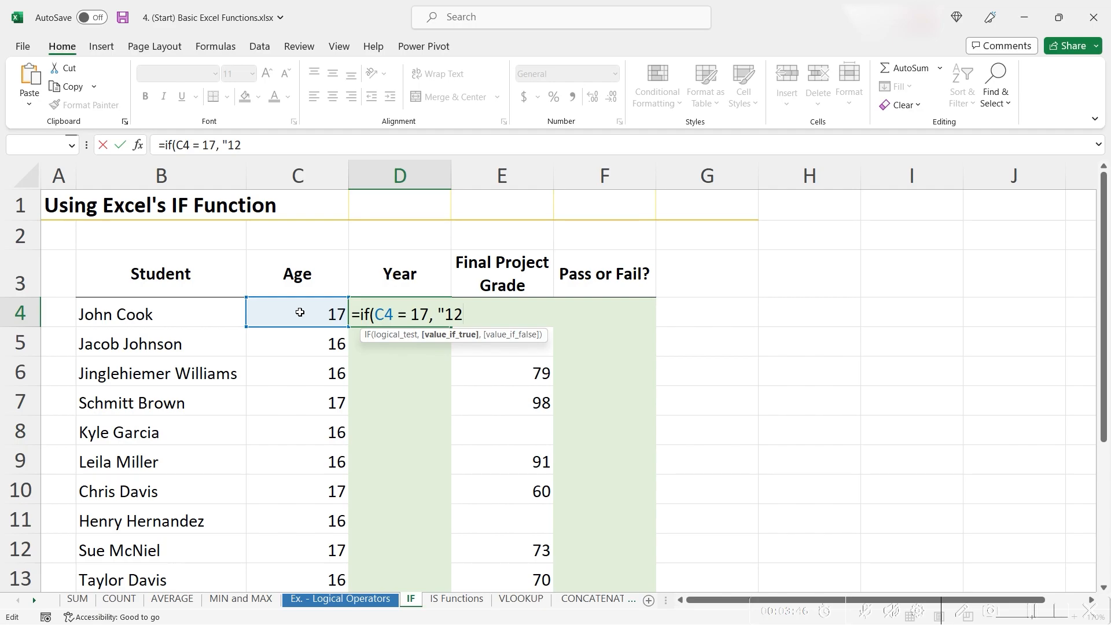
type("th Grade\"")
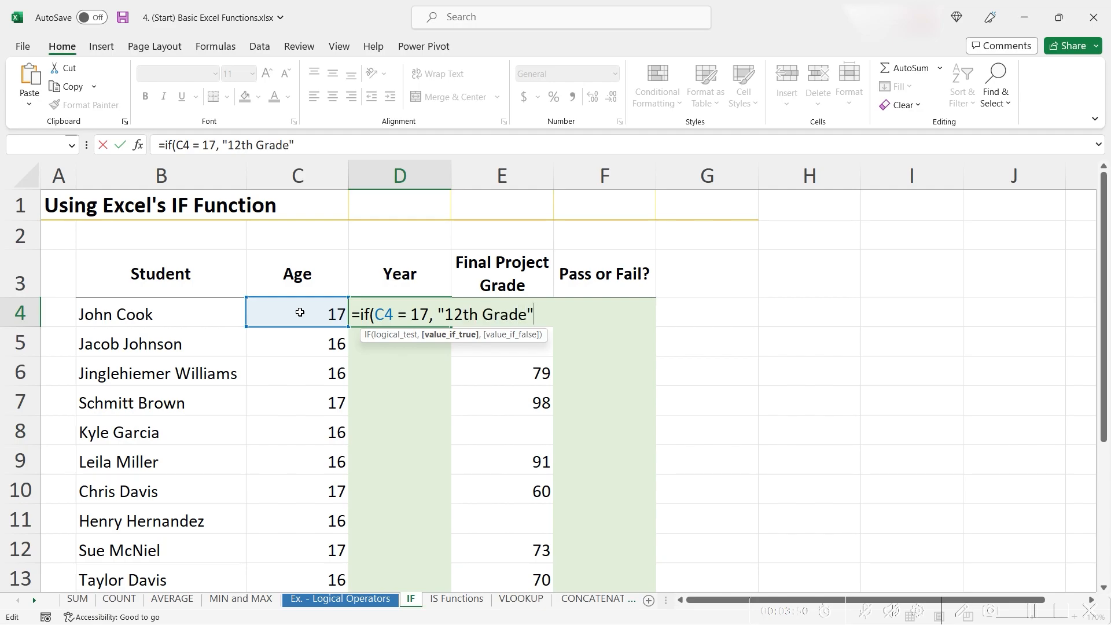
type(",")
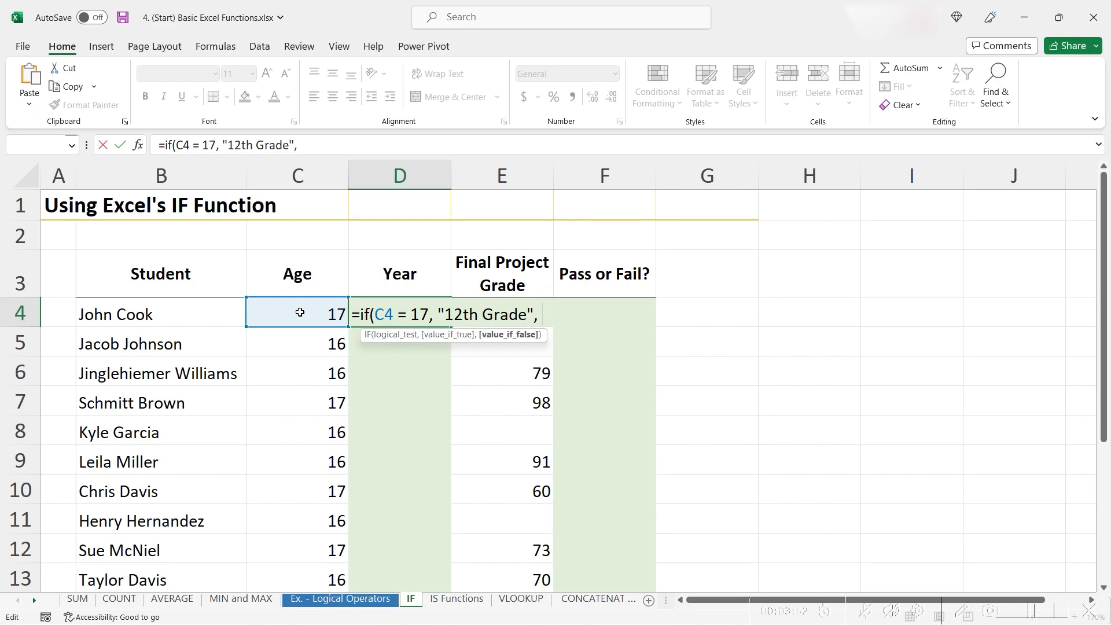
type(" \"11th Grade\")")
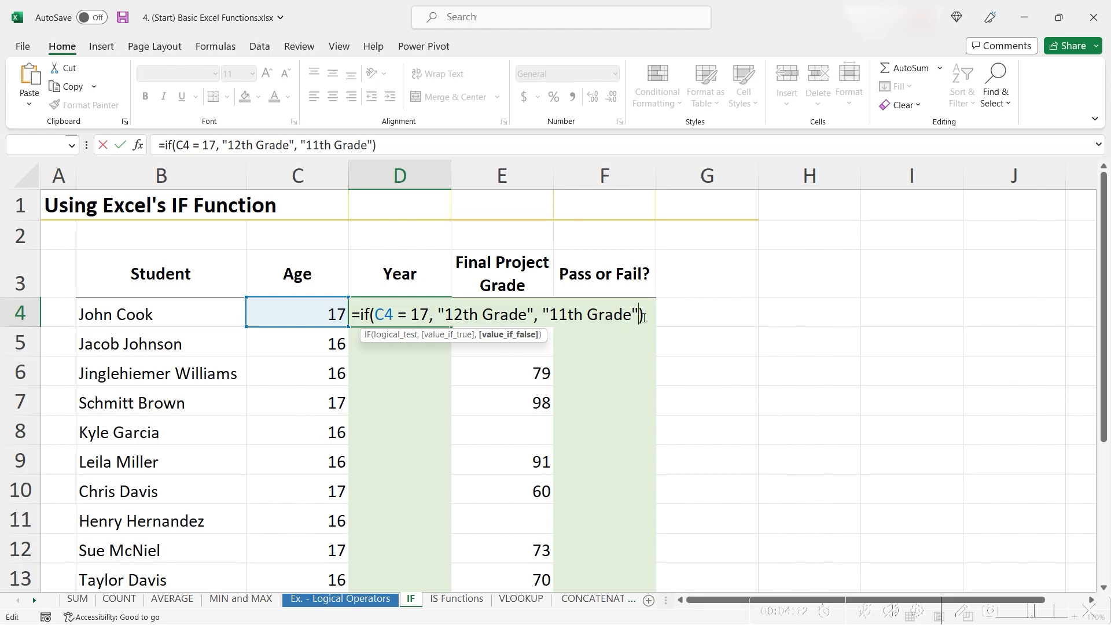
key("Return")
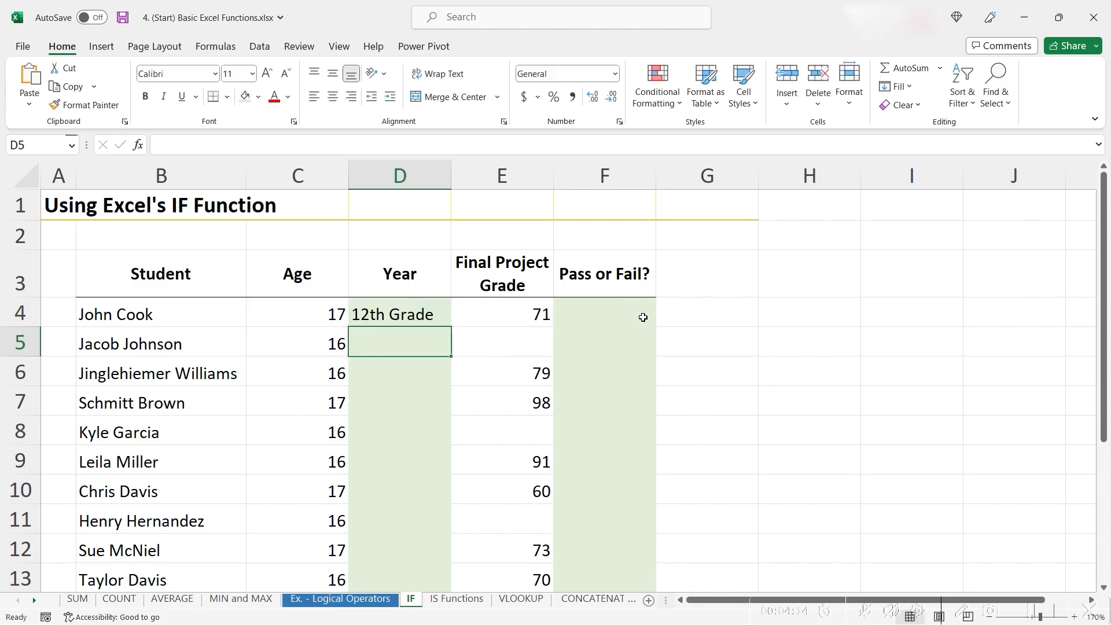
Copy the Year formula down the column to the remaining students
key("Up")
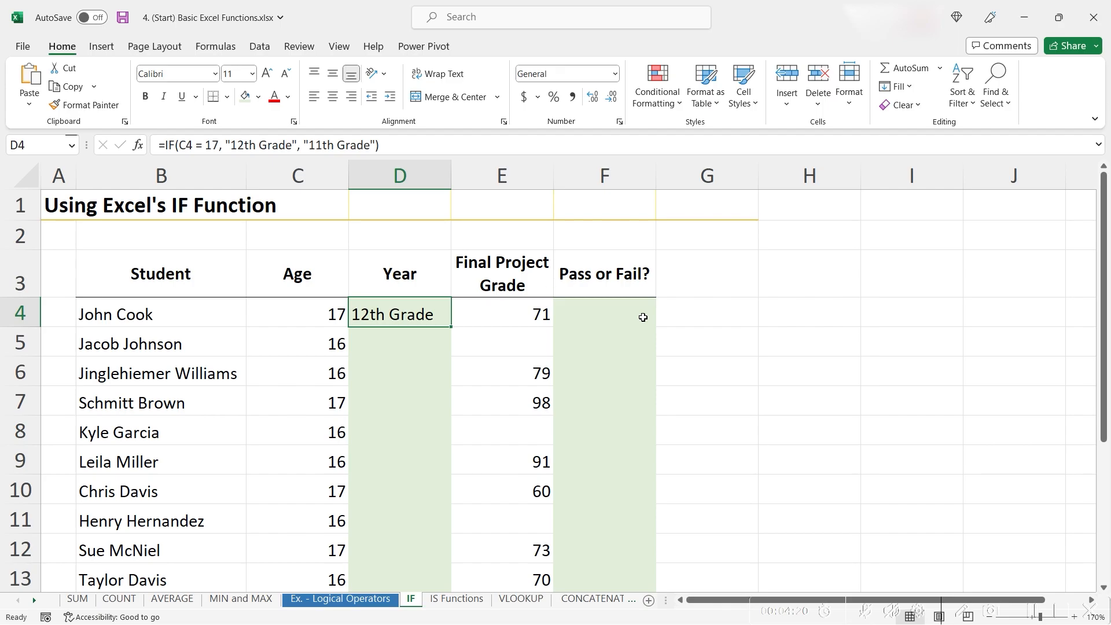
left_click_drag(451, 327, 448, 544)
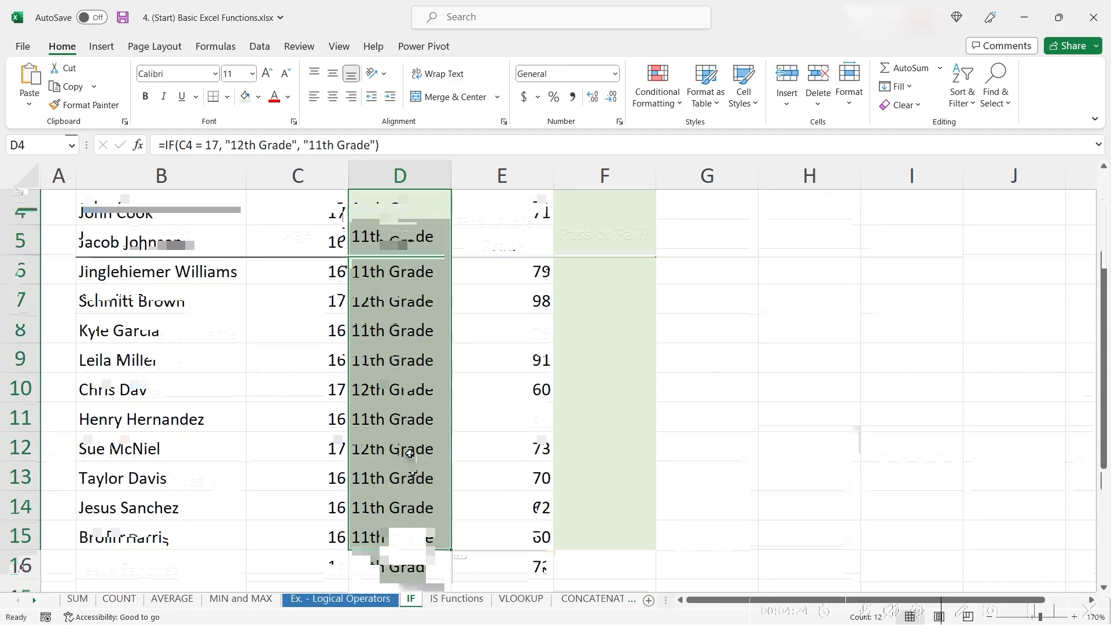
scroll(410, 453, "up", 1)
Enter =IF(E4>70, "Pass", "Fail") in the first Pass or Fail? cell
left_click(606, 313)
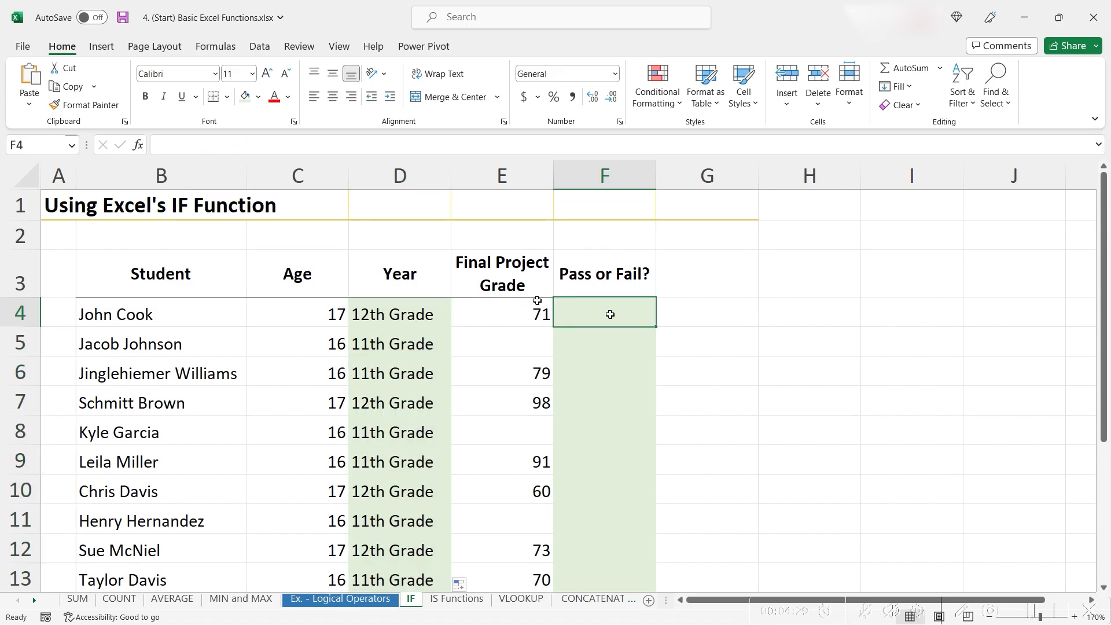
left_click(634, 277)
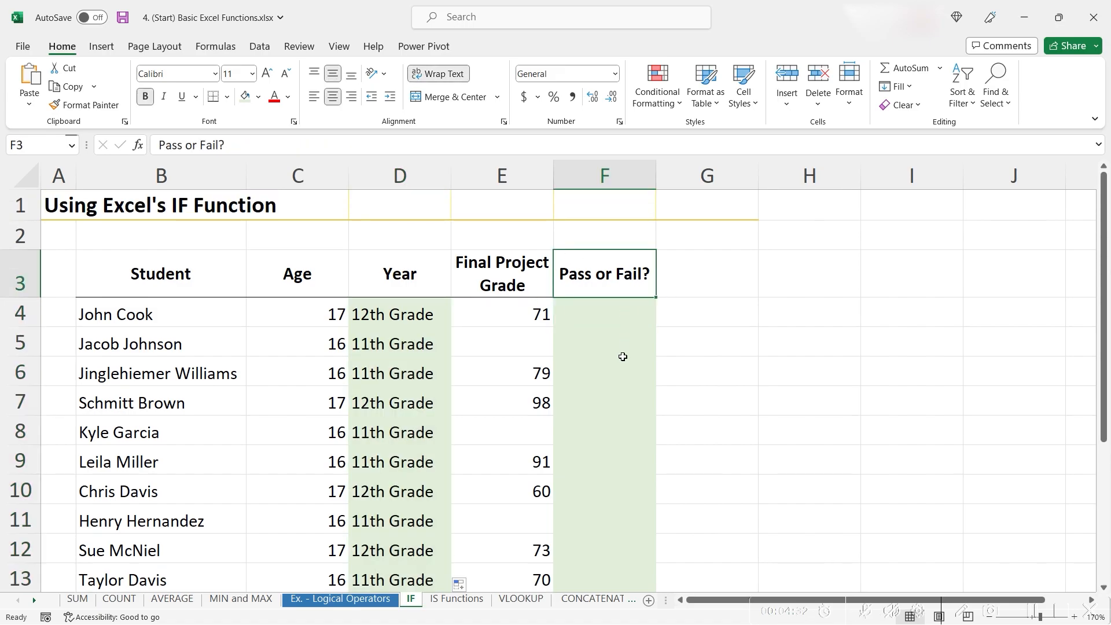
left_click(624, 359, "shift")
left_click(619, 321)
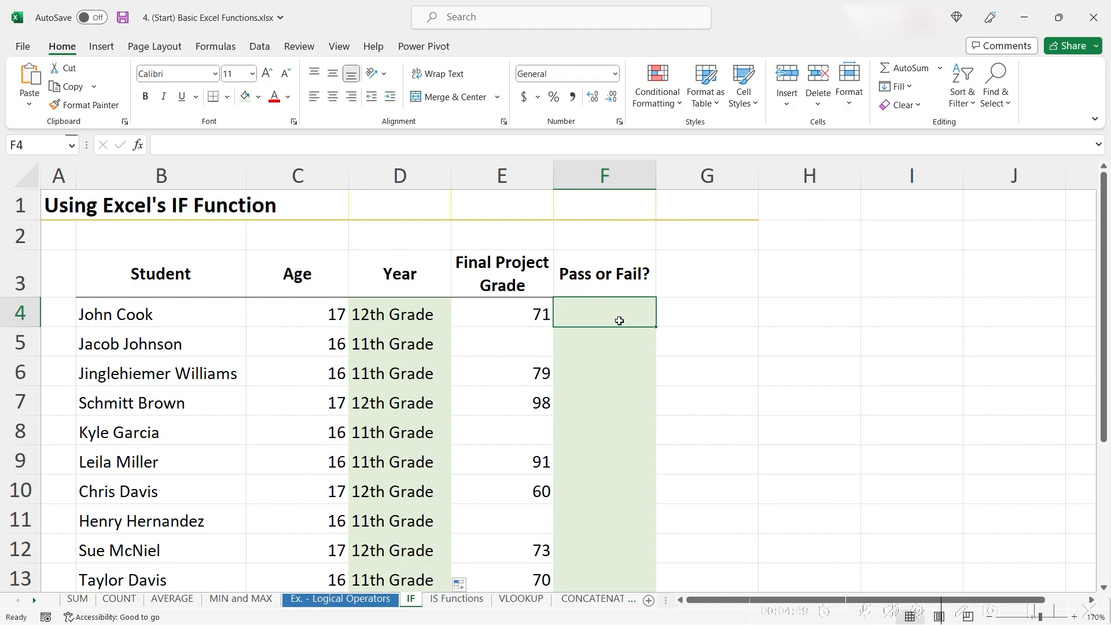
type("=i")
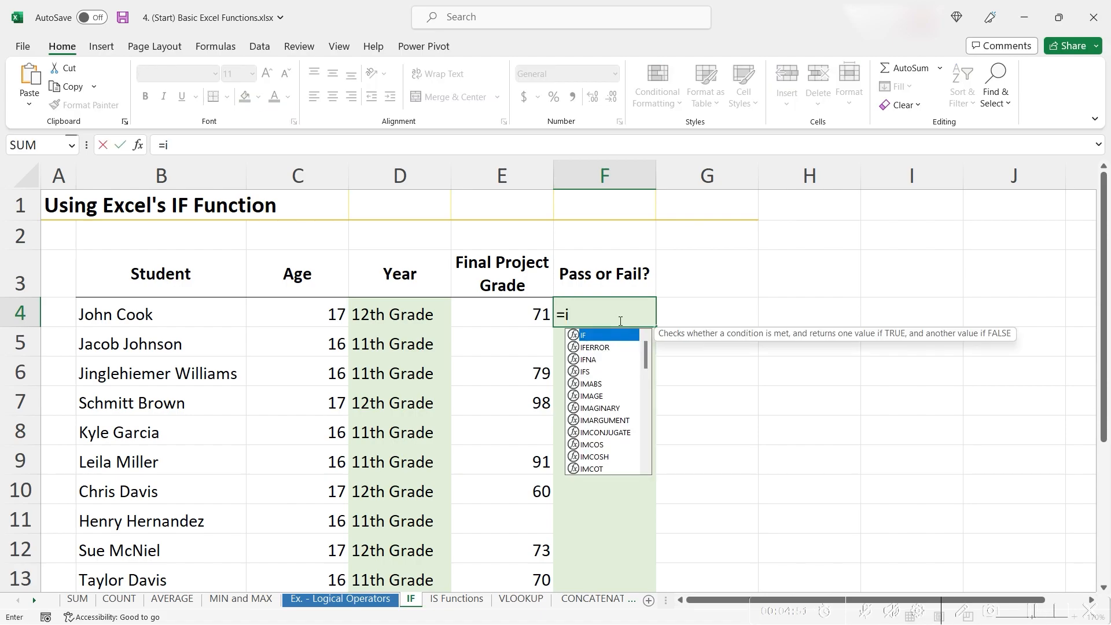
type("f(")
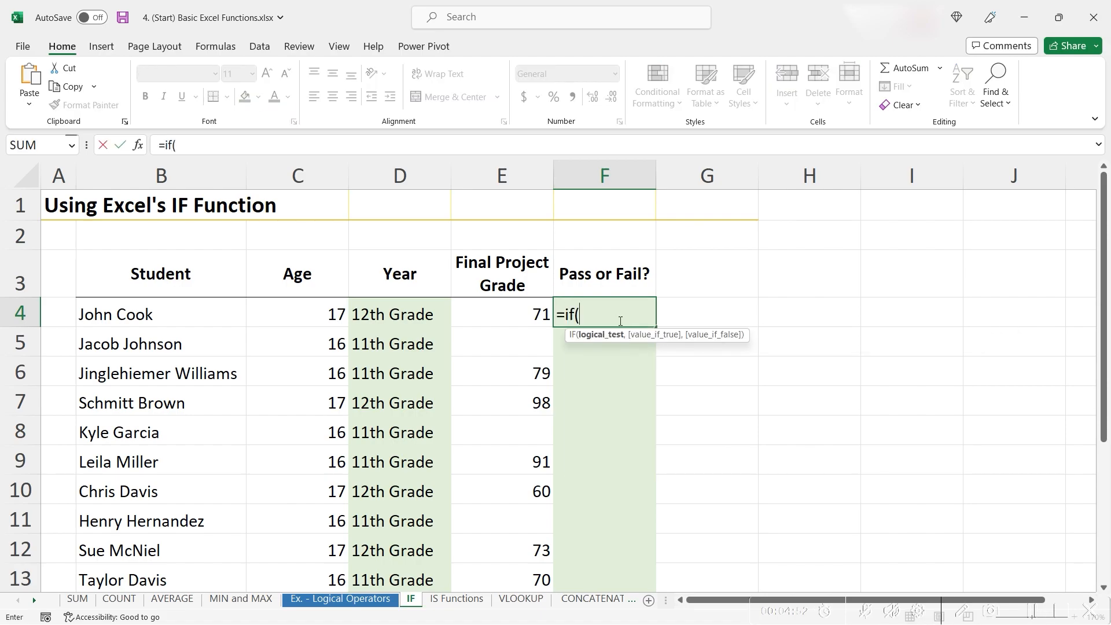
left_click(544, 314)
type(">70")
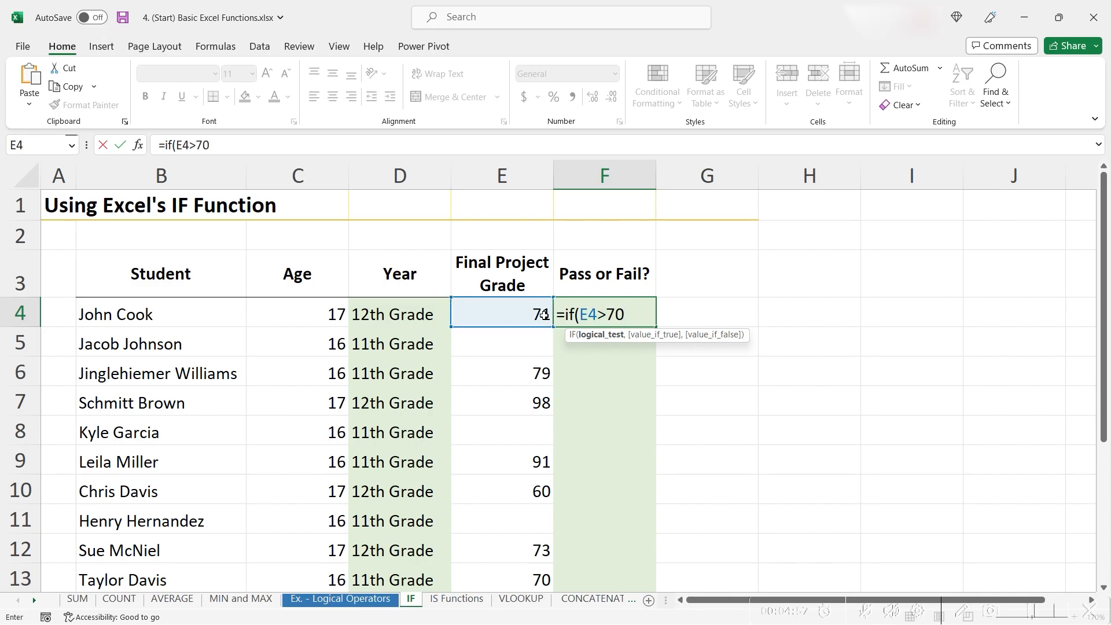
type(", \"Pas")
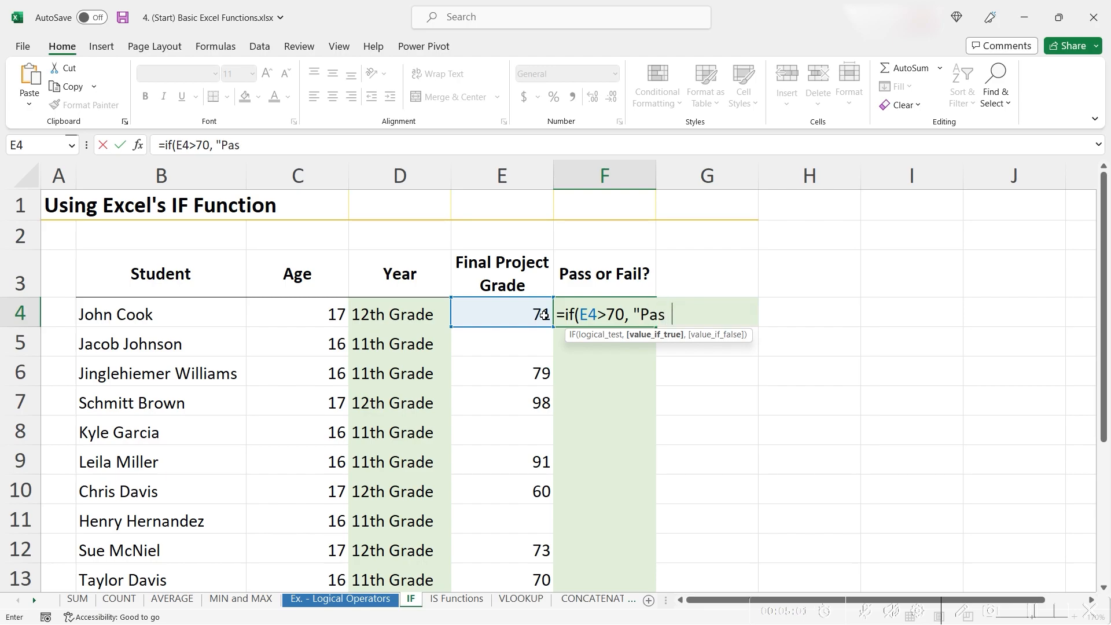
type("s\", \"F")
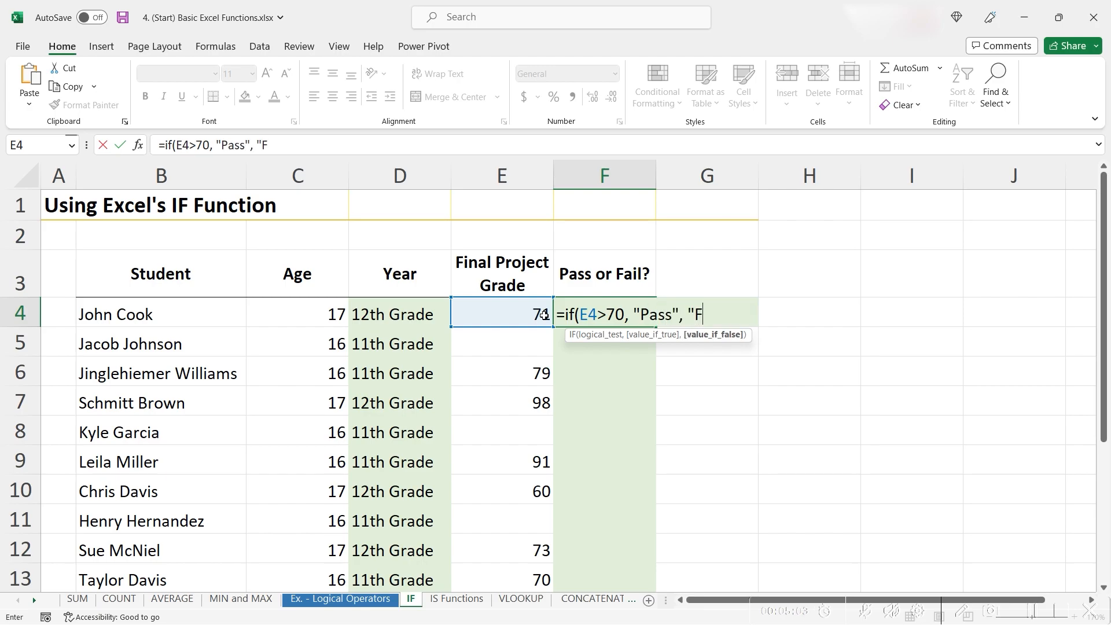
type("ail\"")
type(")")
key("Return")
Copy the Pass or Fail? formula down the column to the remaining students
left_click(649, 317)
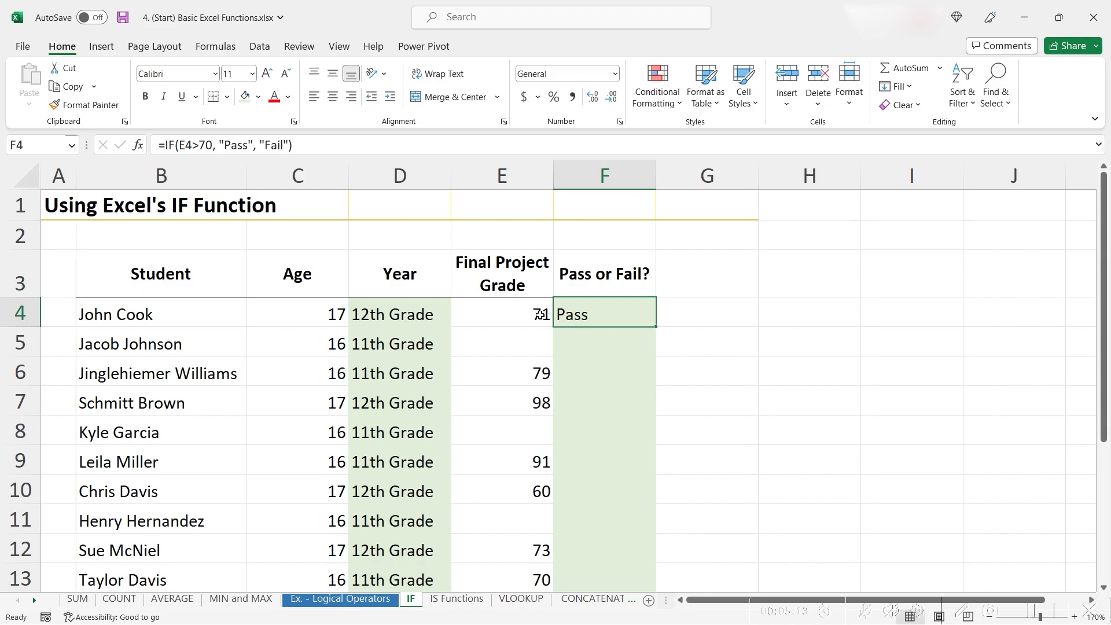
left_click_drag(657, 330, 648, 531)
scroll(641, 482, "up", 1)
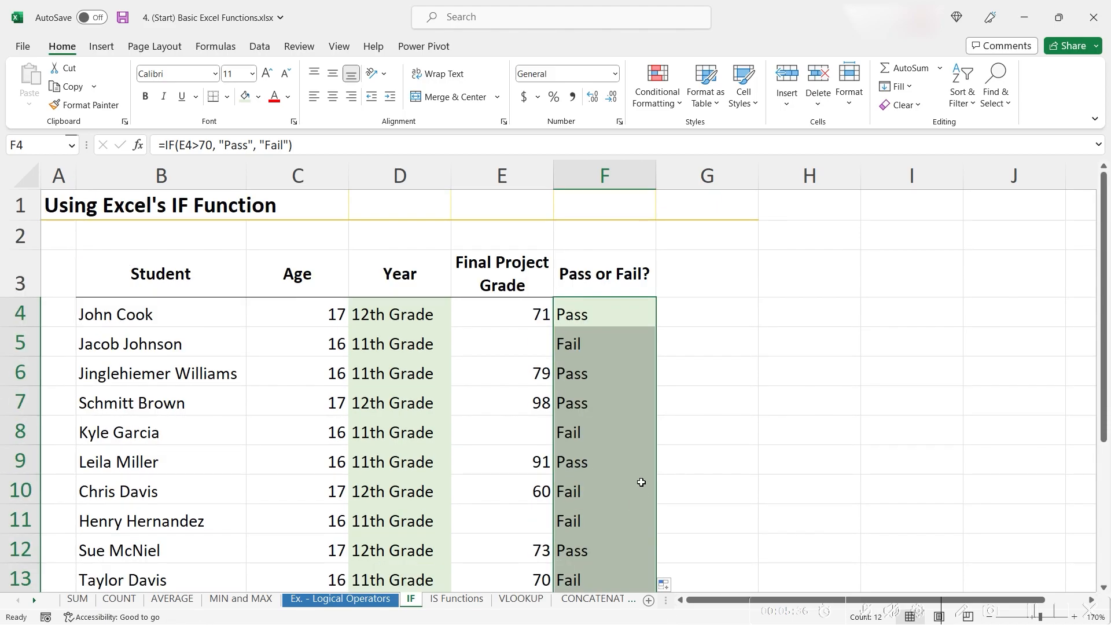
left_click(572, 339)
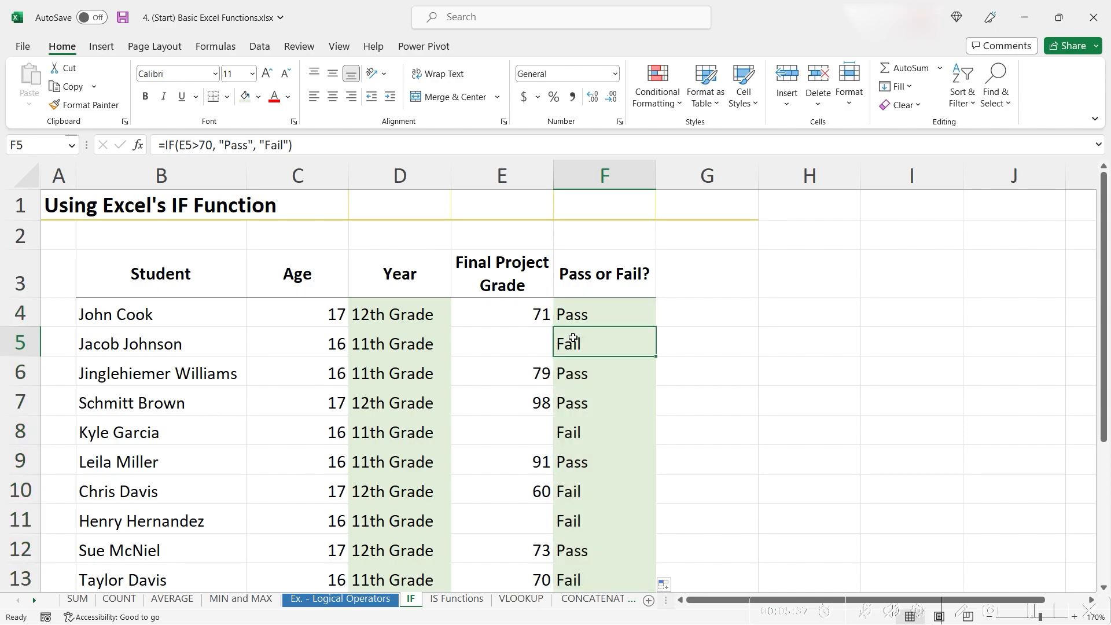
double_click(573, 338)
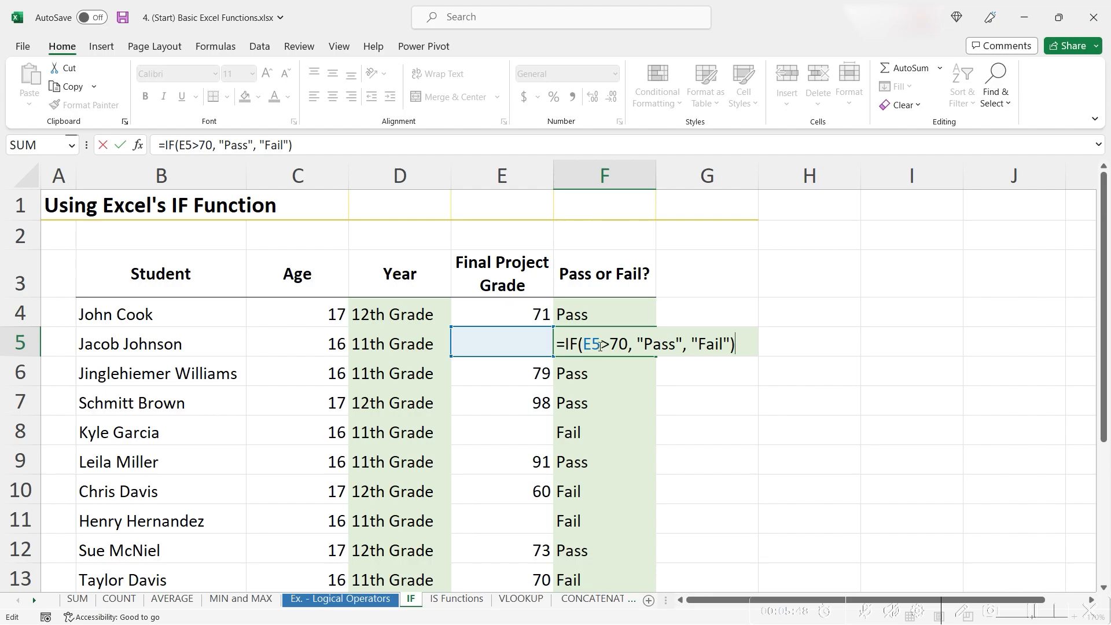
left_click(601, 346)
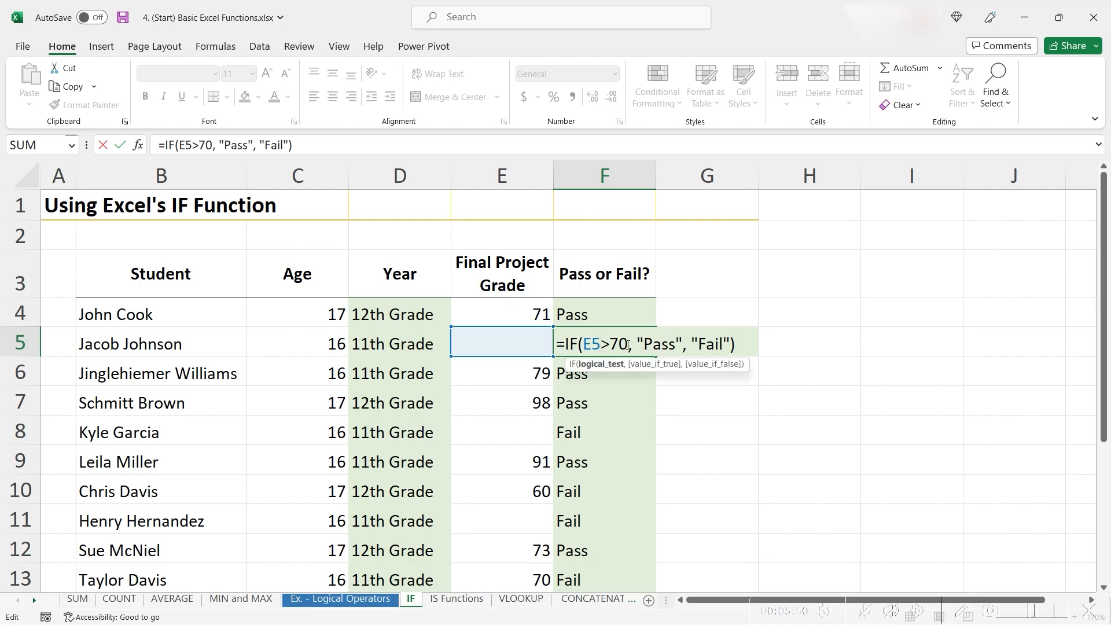
left_click(624, 343)
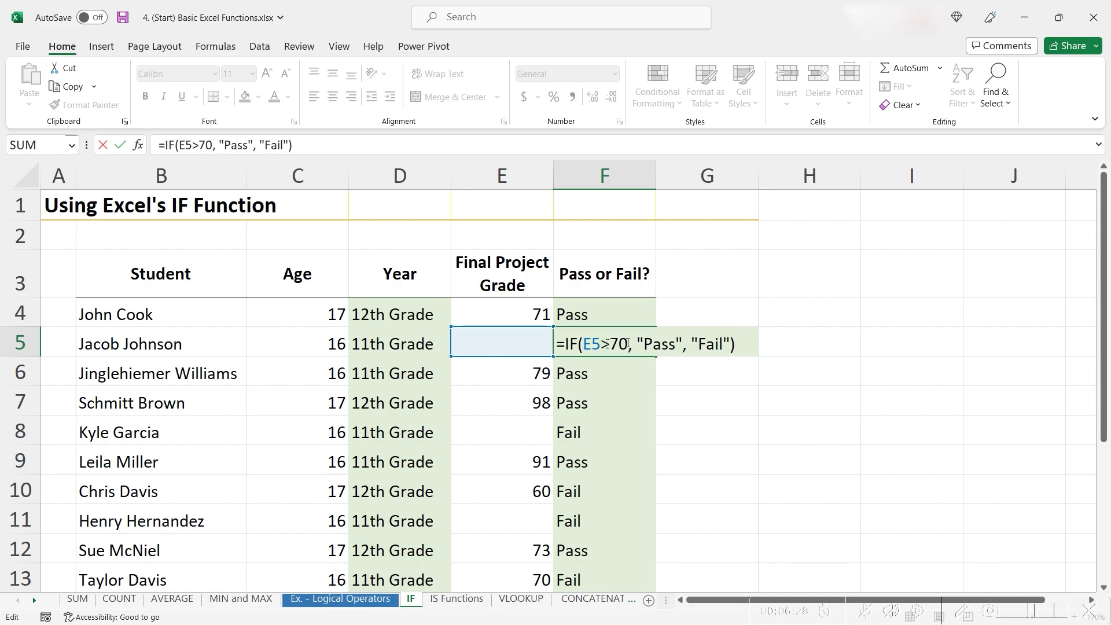
left_click_drag(629, 344, 587, 351)
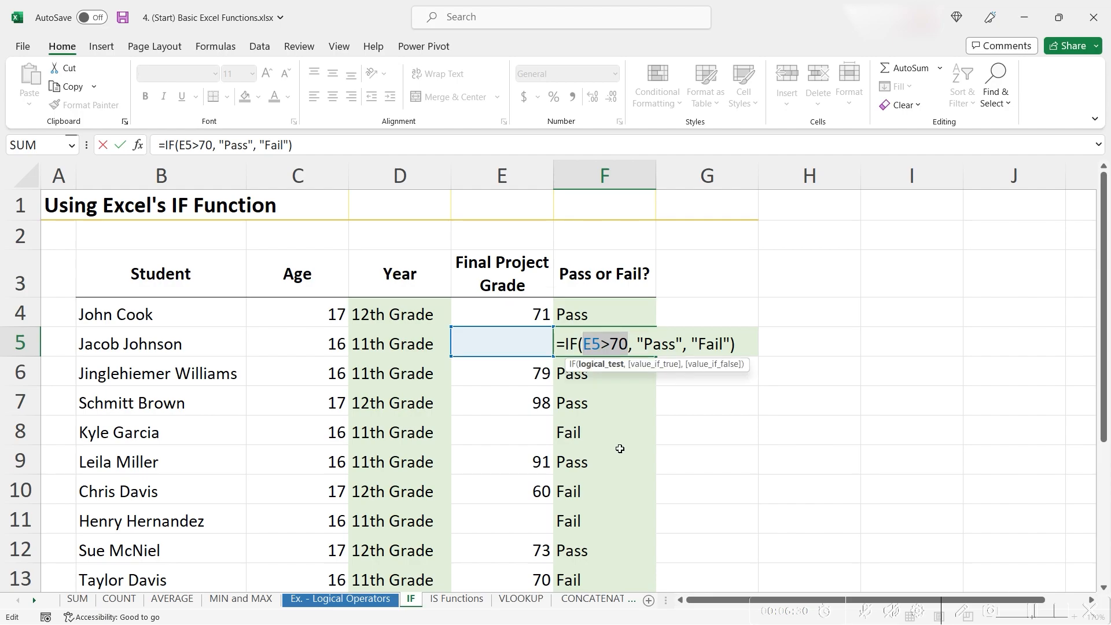
key("F9")
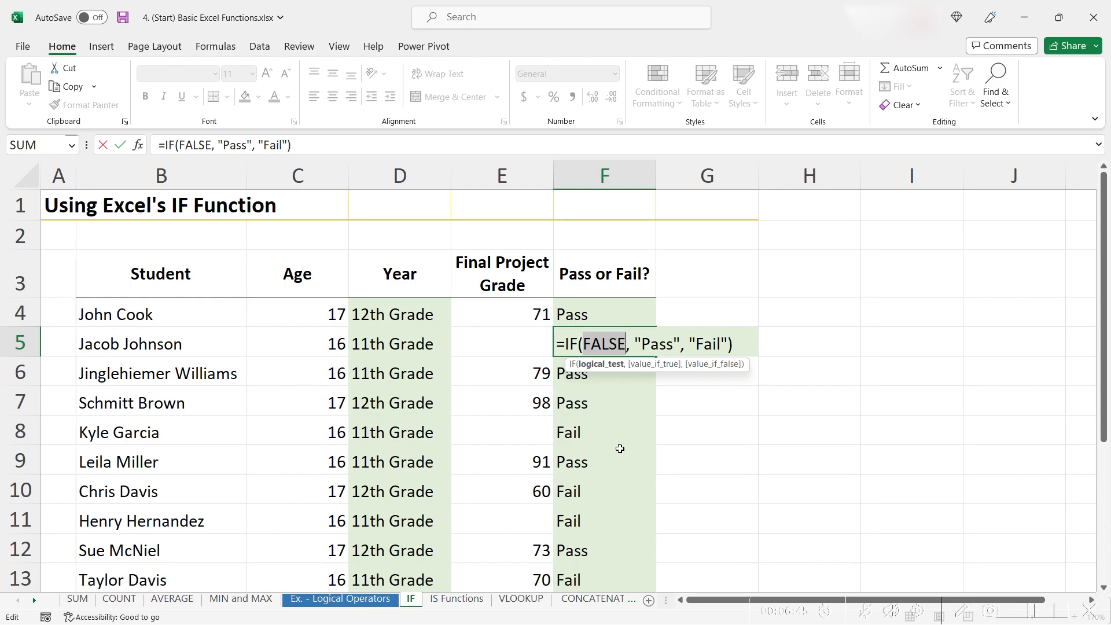
key("ctrl+z")
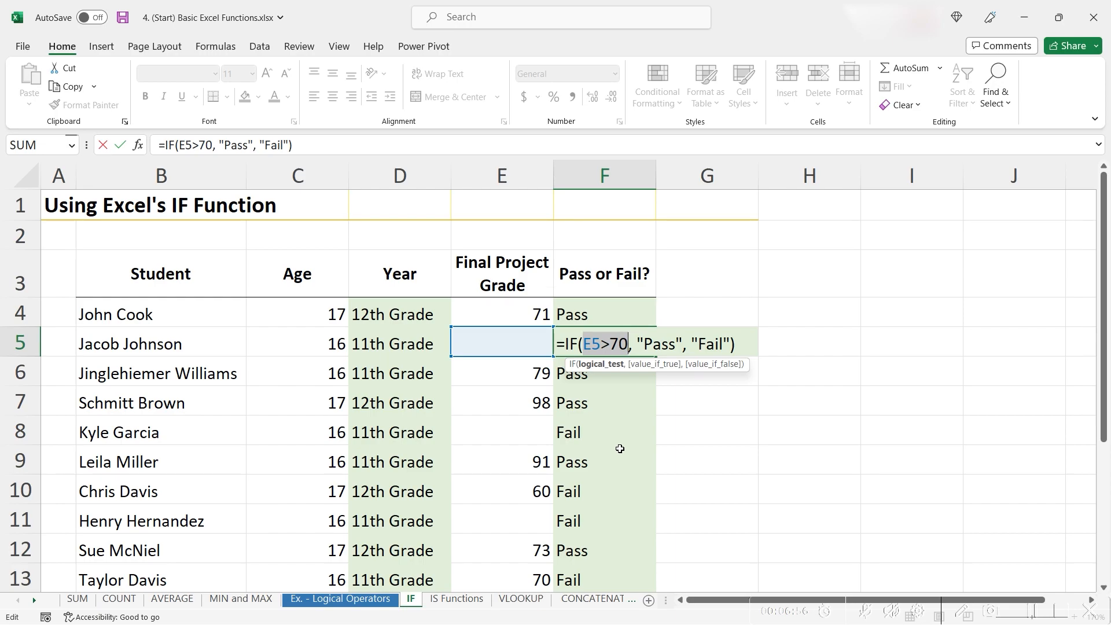
key("Escape")
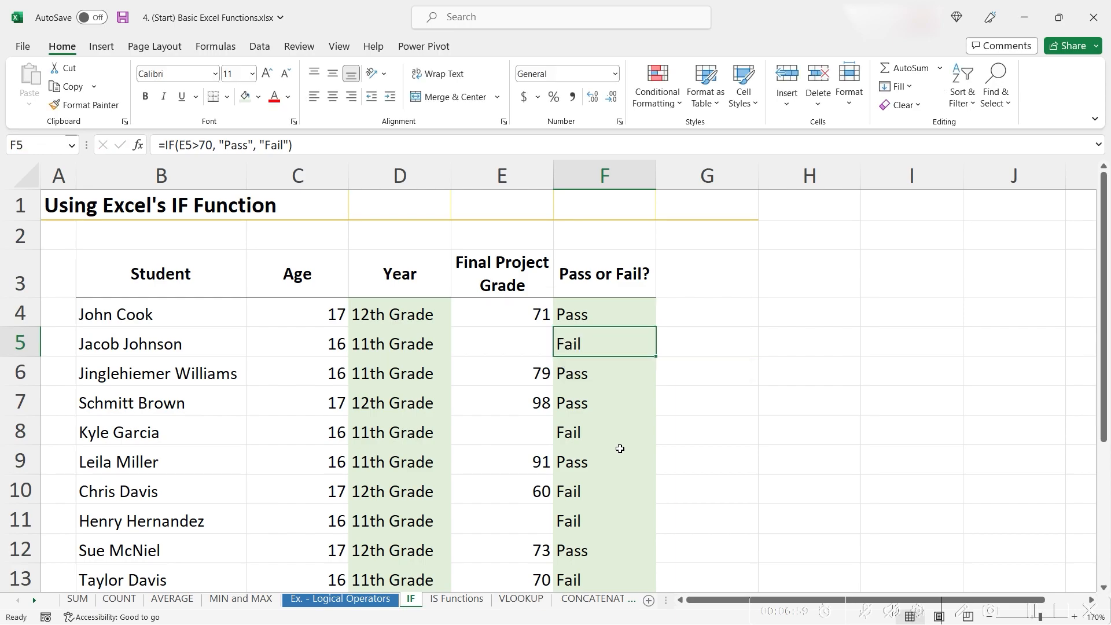
left_click(517, 341)
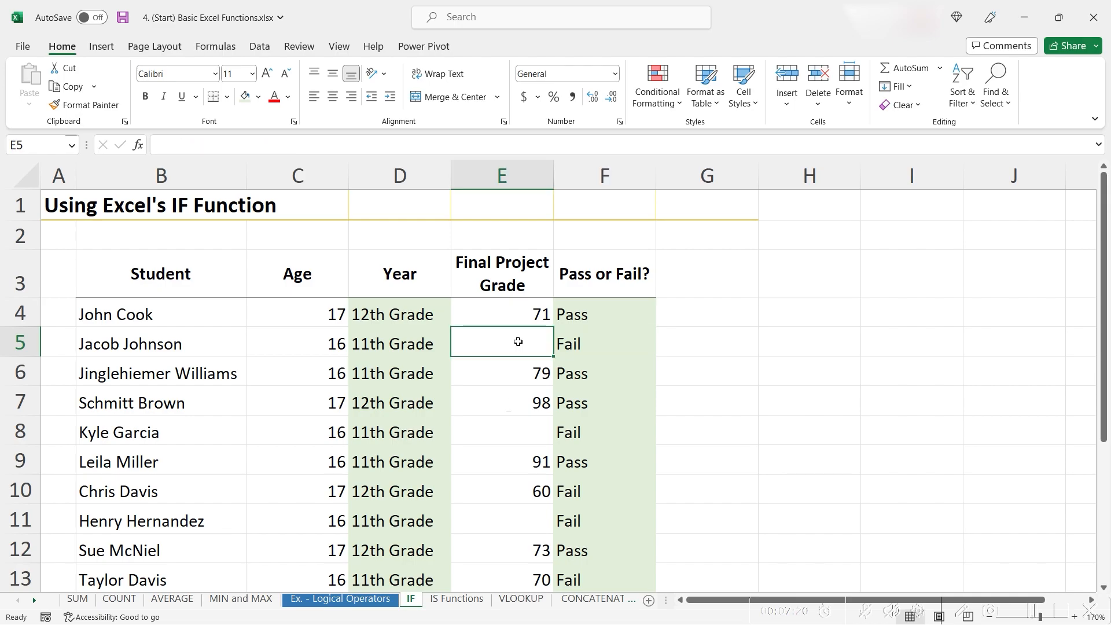
left_click(491, 521)
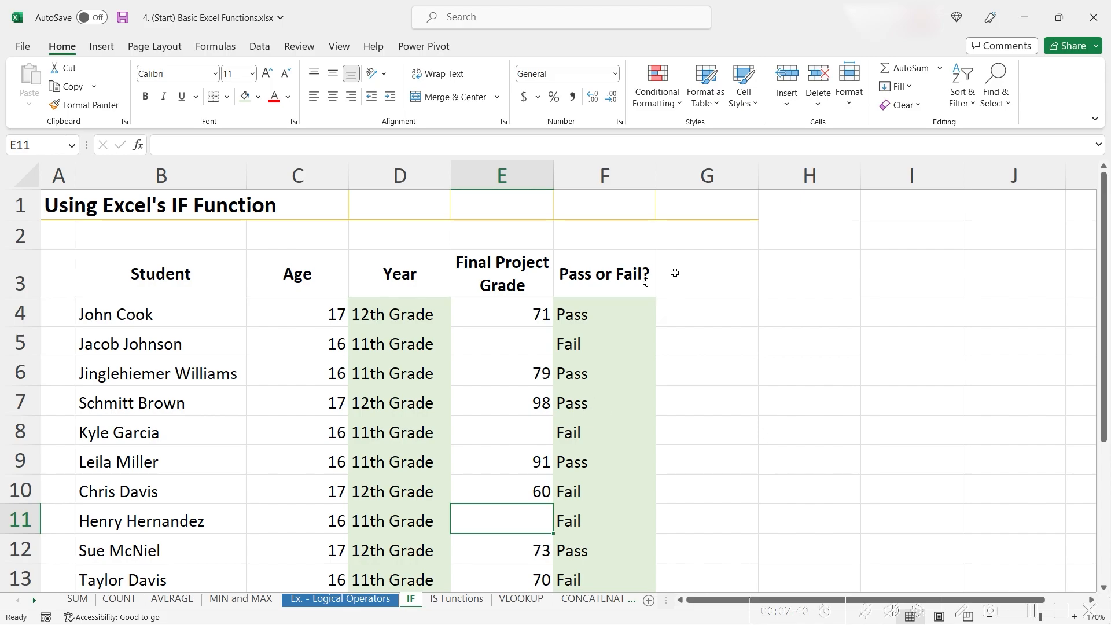
left_click(619, 307)
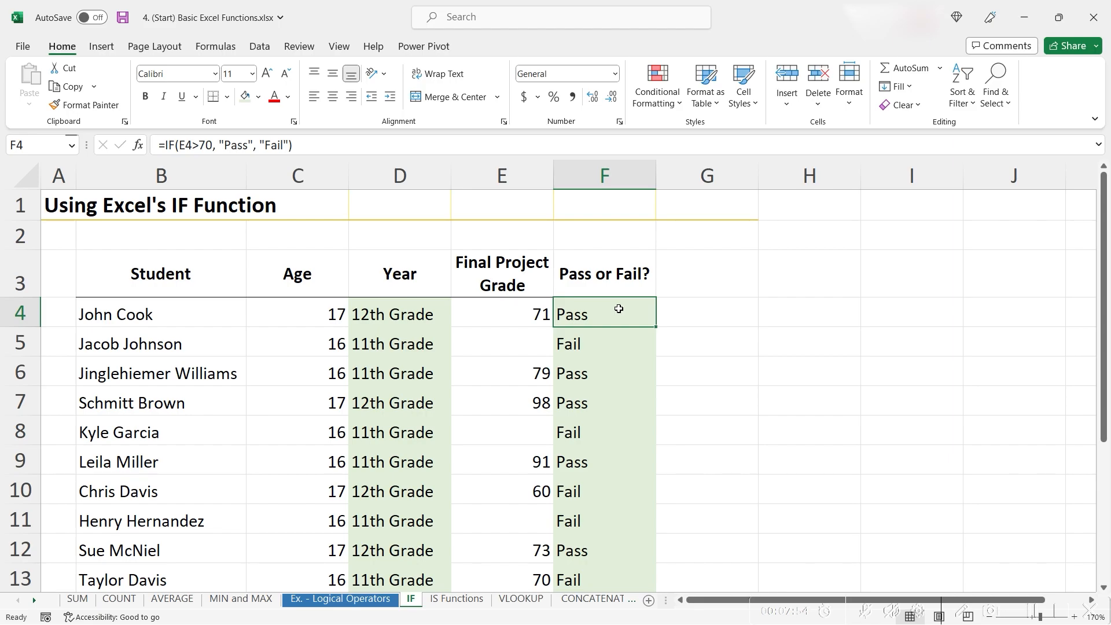
double_click(619, 309)
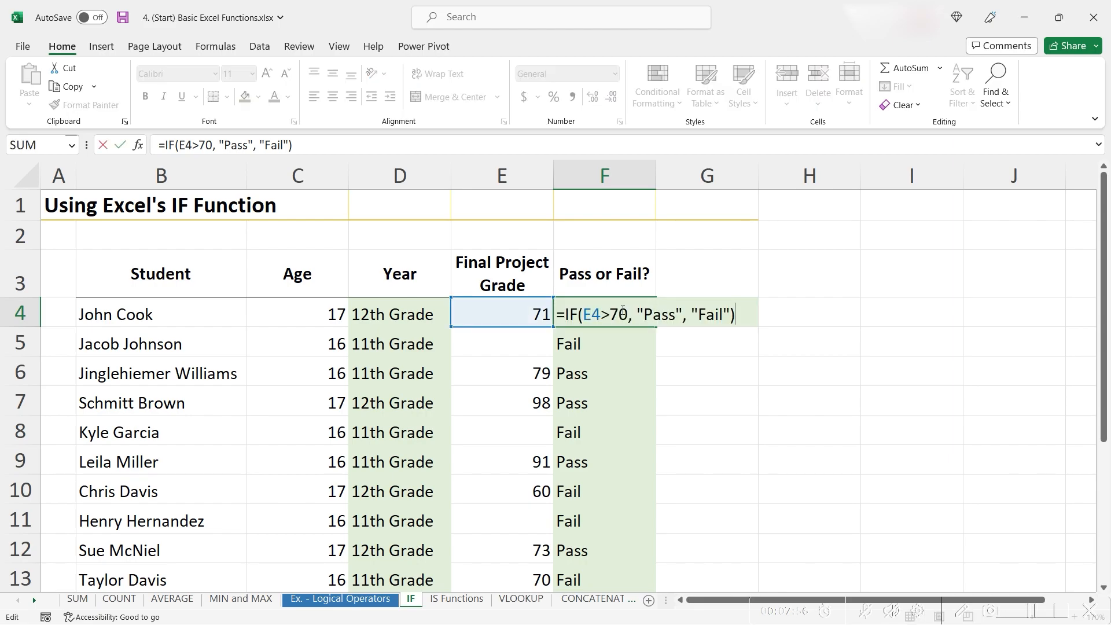
left_click_drag(732, 315, 692, 319)
key("Delete")
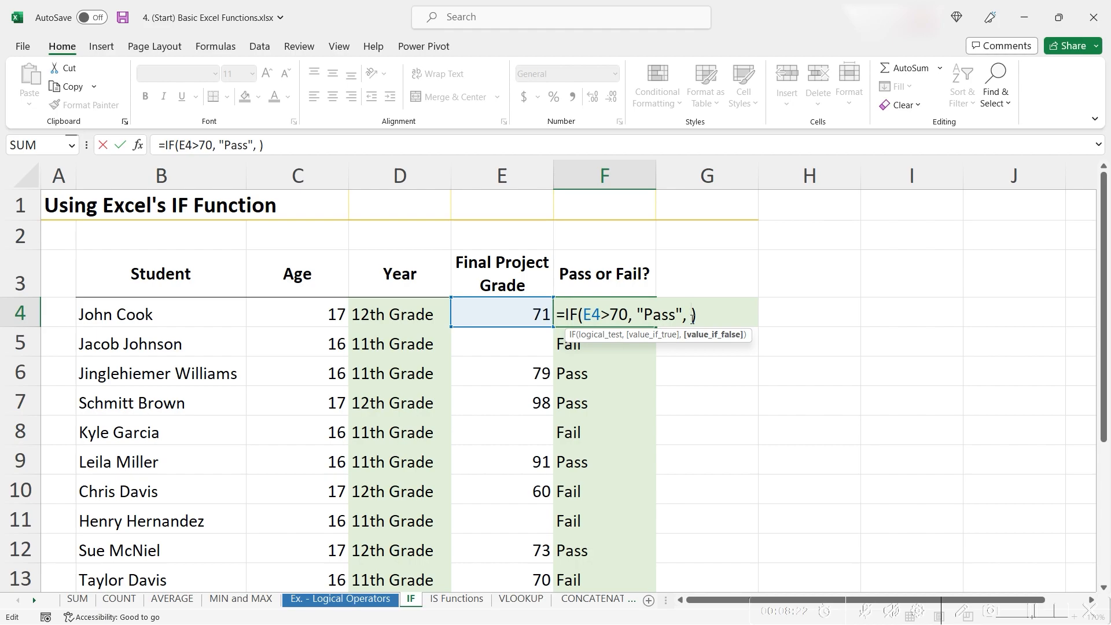
type("if()")
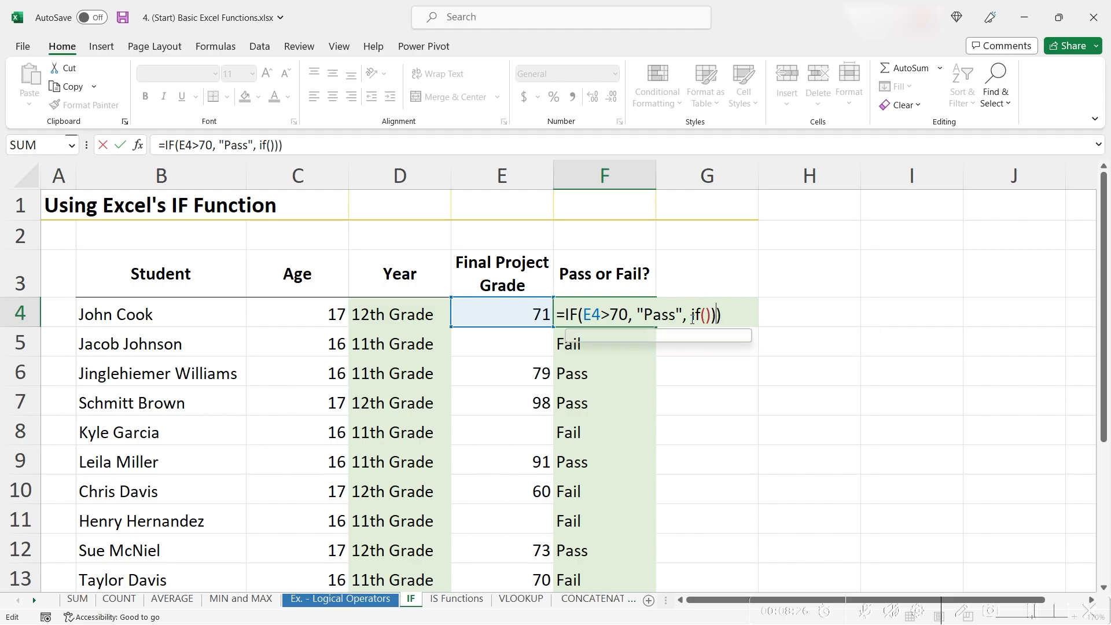
key("BackSpace")
key("Left")
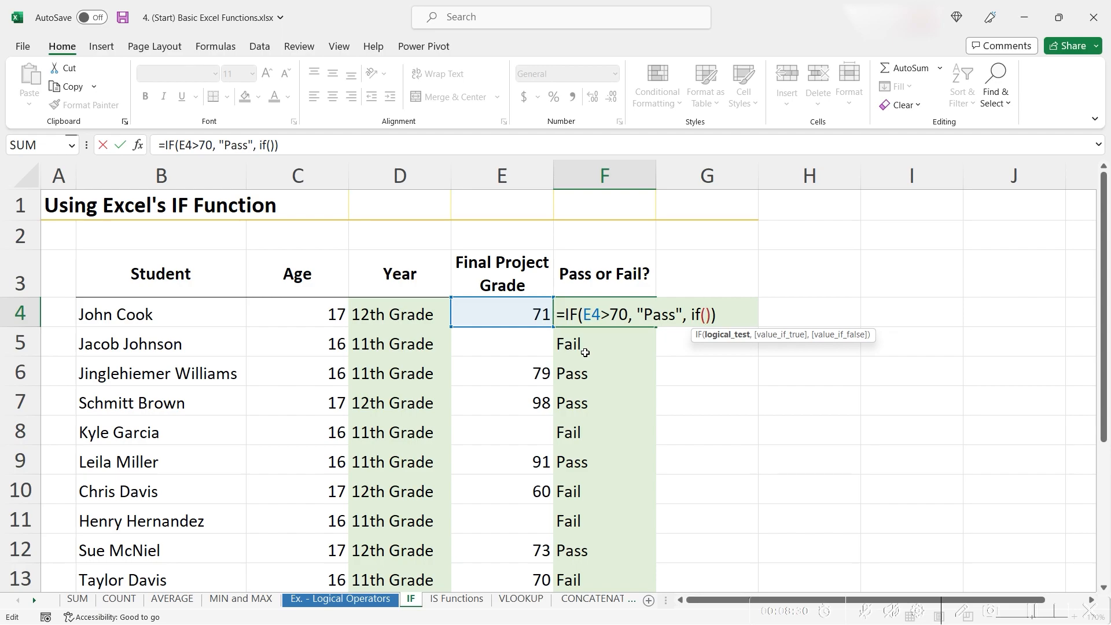
key("F2")
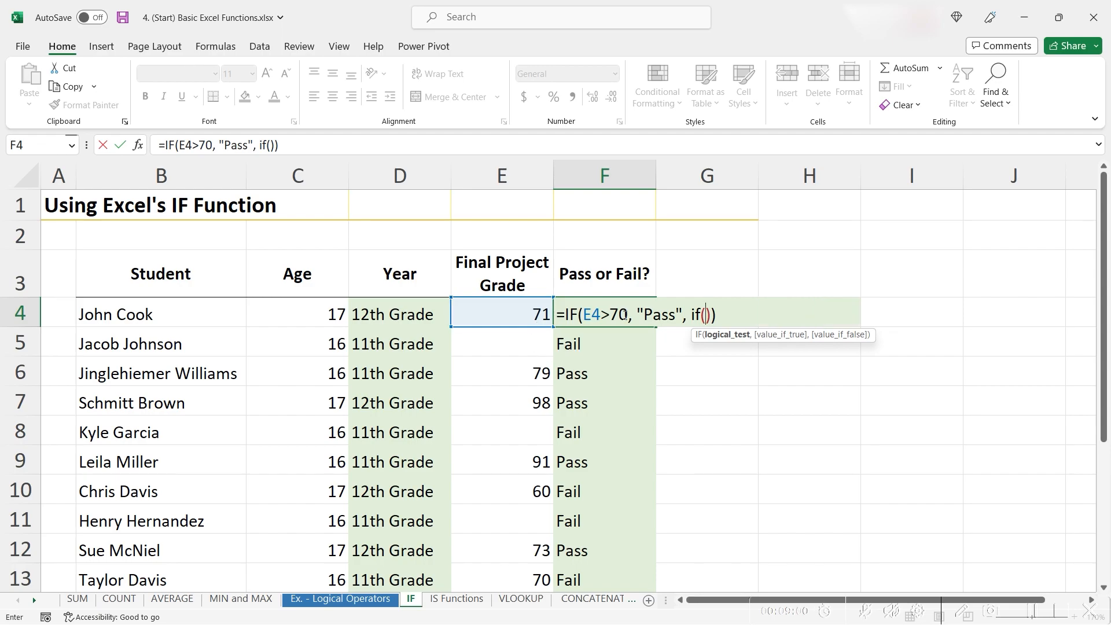
Complete the formula as =IF(E4>70, "Pass", IF(ISBLANK(E4), "DNF", "Fail"))
type("isb")
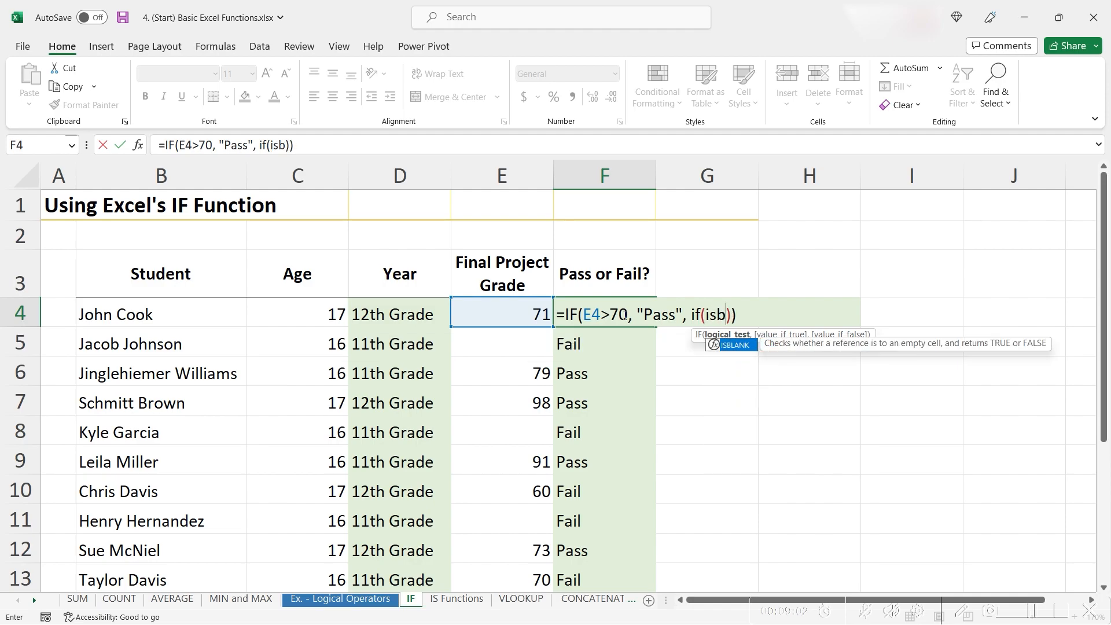
type("lank(")
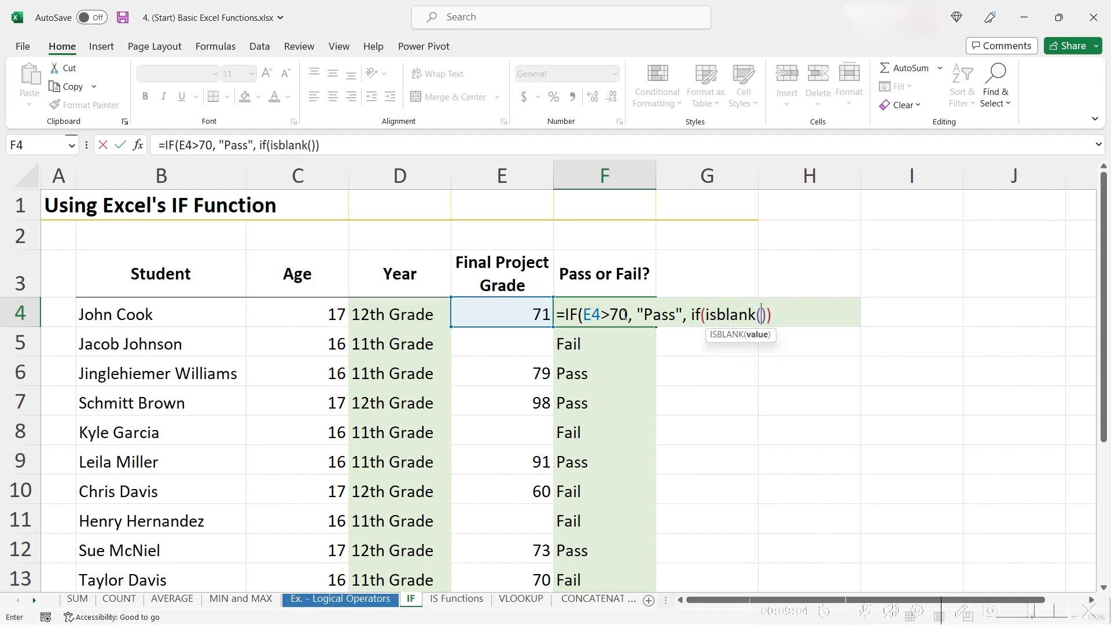
left_click(507, 305)
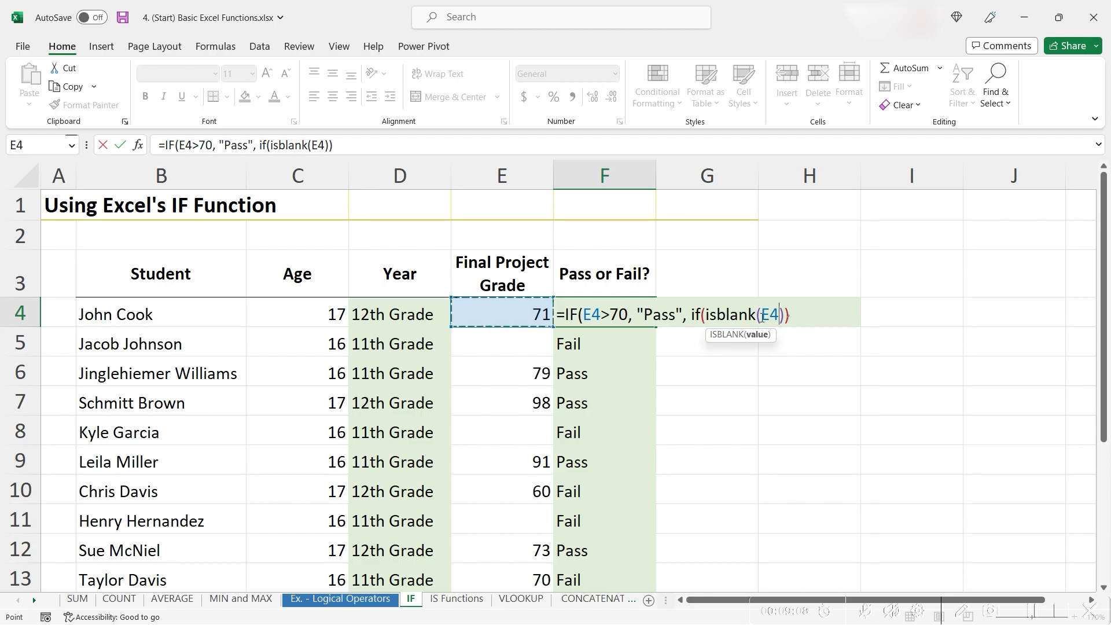
type("), ")
type("\"DNF")
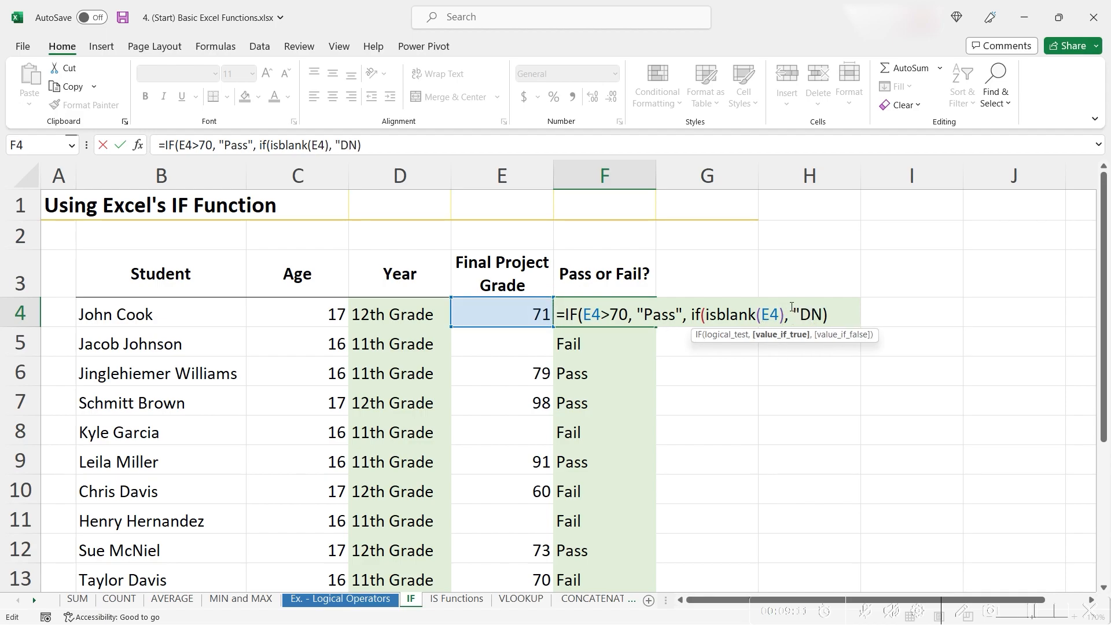
type("\")")
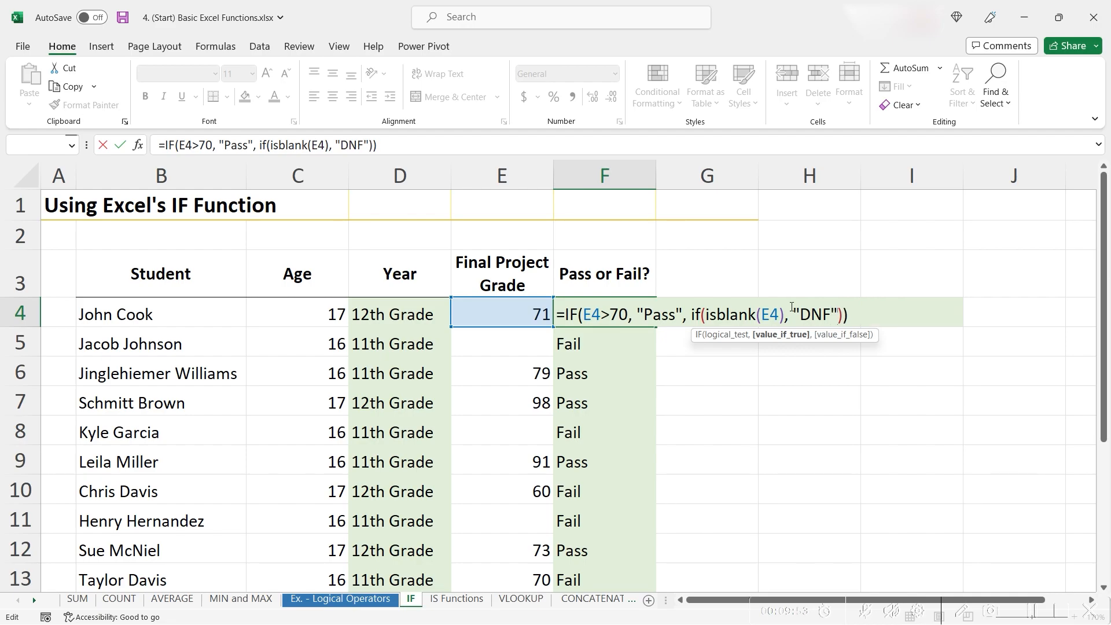
type(", \"F")
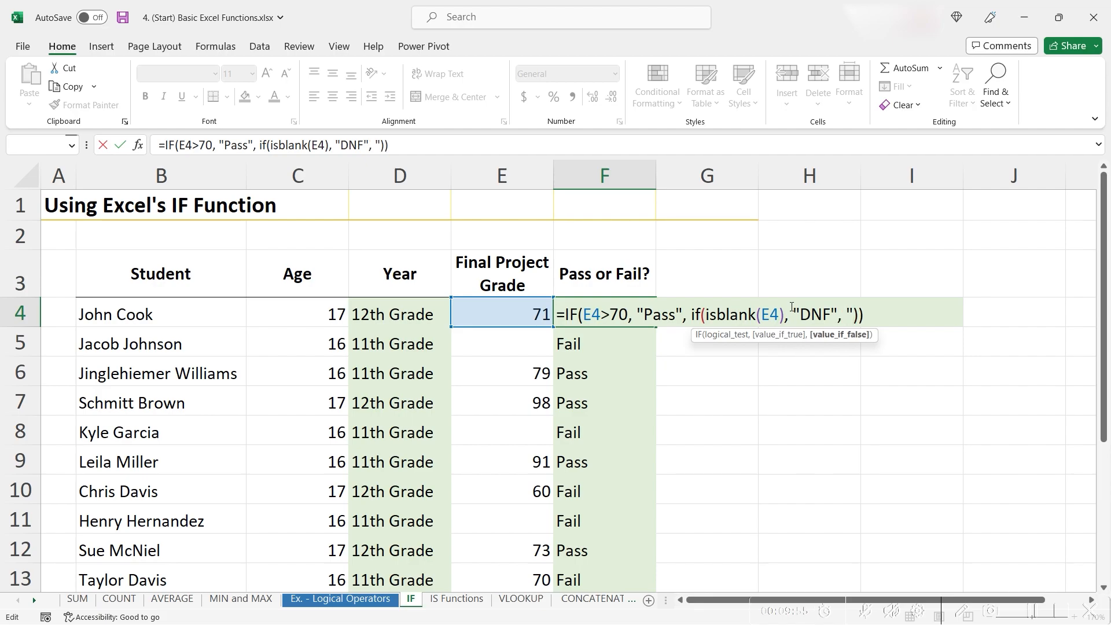
type("ail\"")
key("Return")
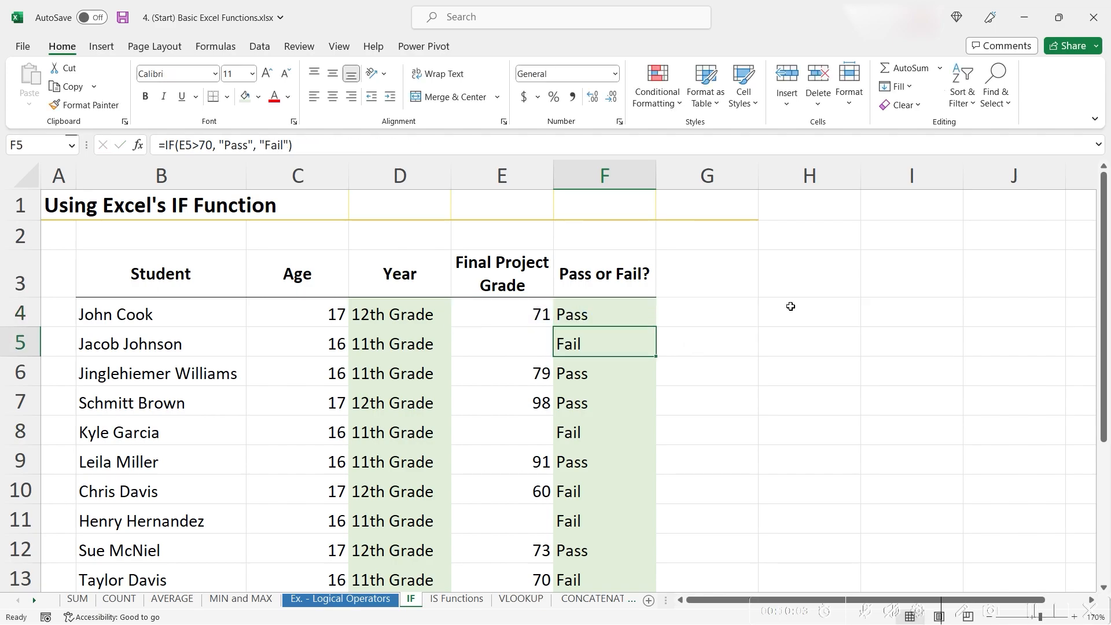
Copy the updated Pass or Fail? formula down the column to the remaining students
key("Up")
key("ctrl+c")
key("ctrl+shift+Down")
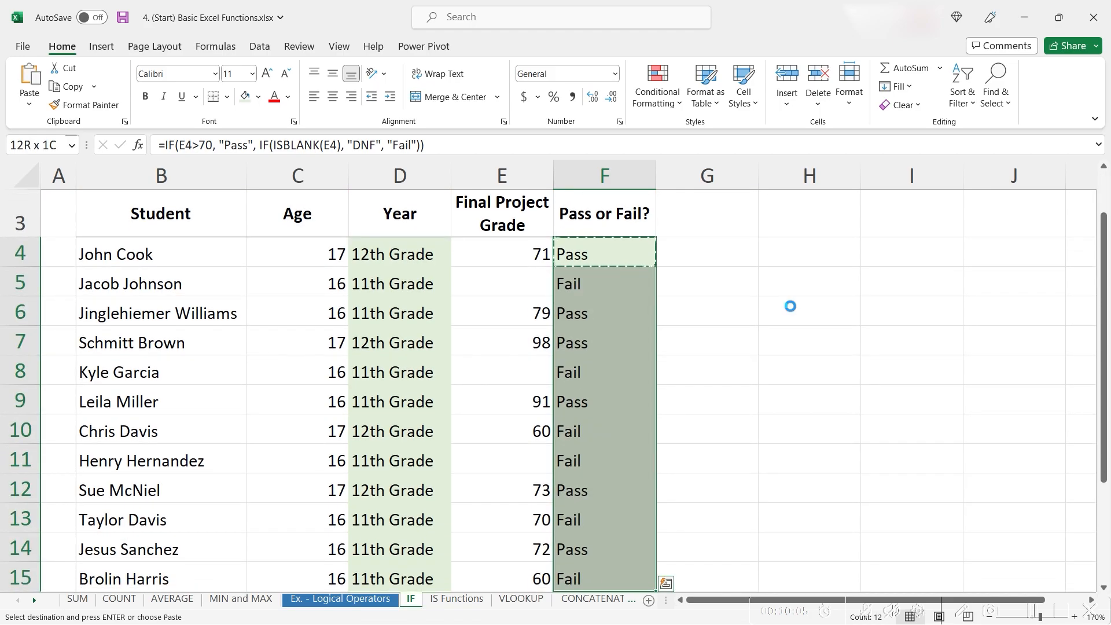
key("ctrl+v")
Check the blank Final Project Grade cells beside the students marked DNF
left_click(517, 288)
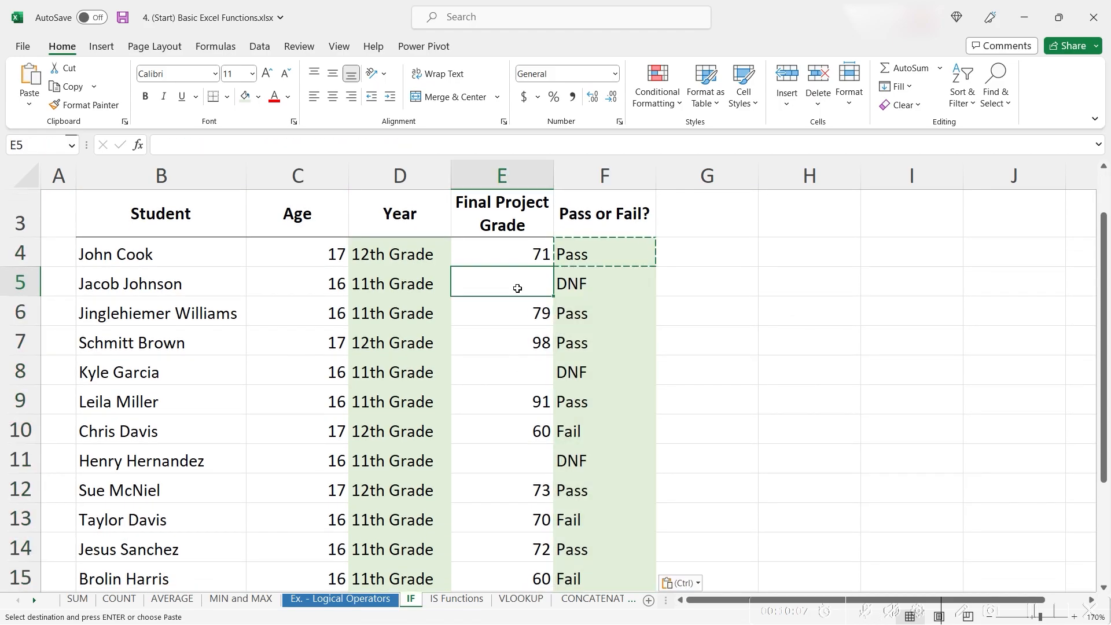
left_click(536, 378)
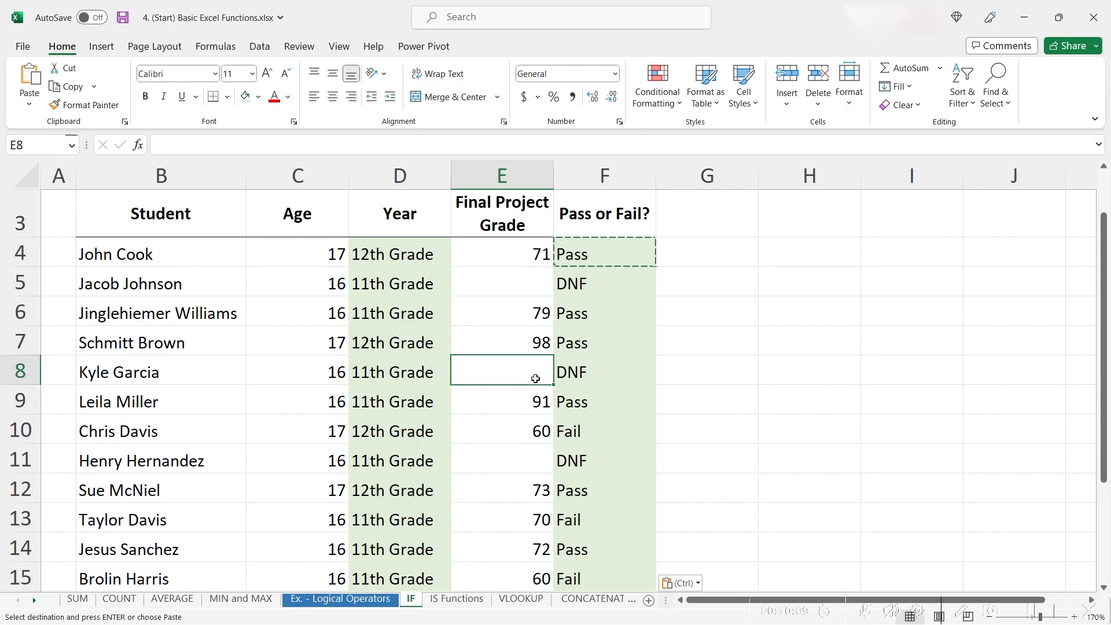
left_click(531, 468)
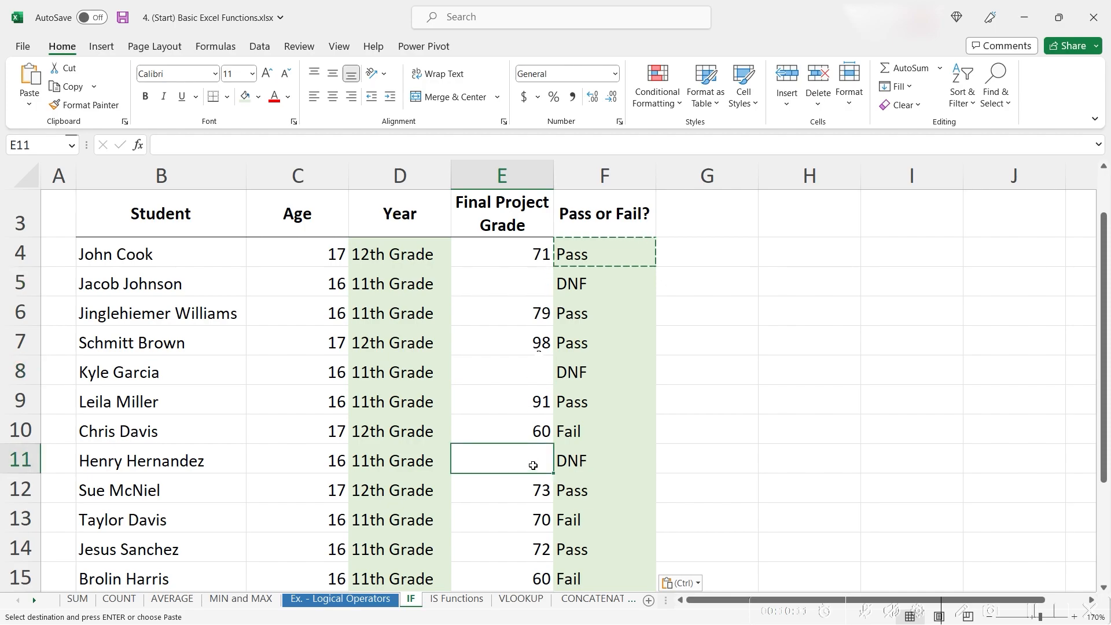
left_click(533, 375)
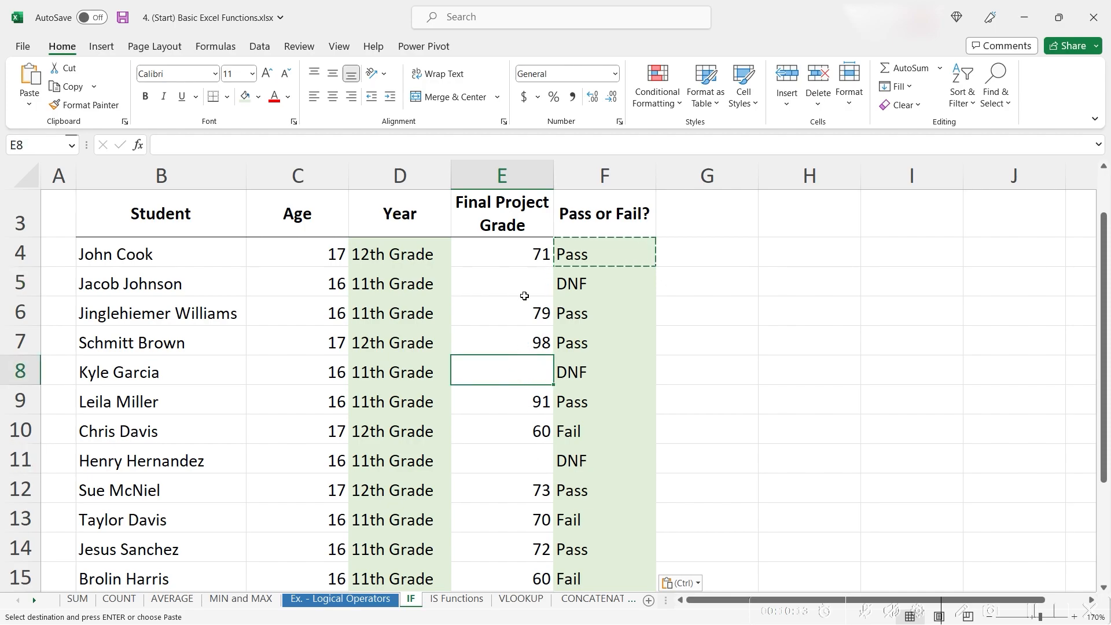